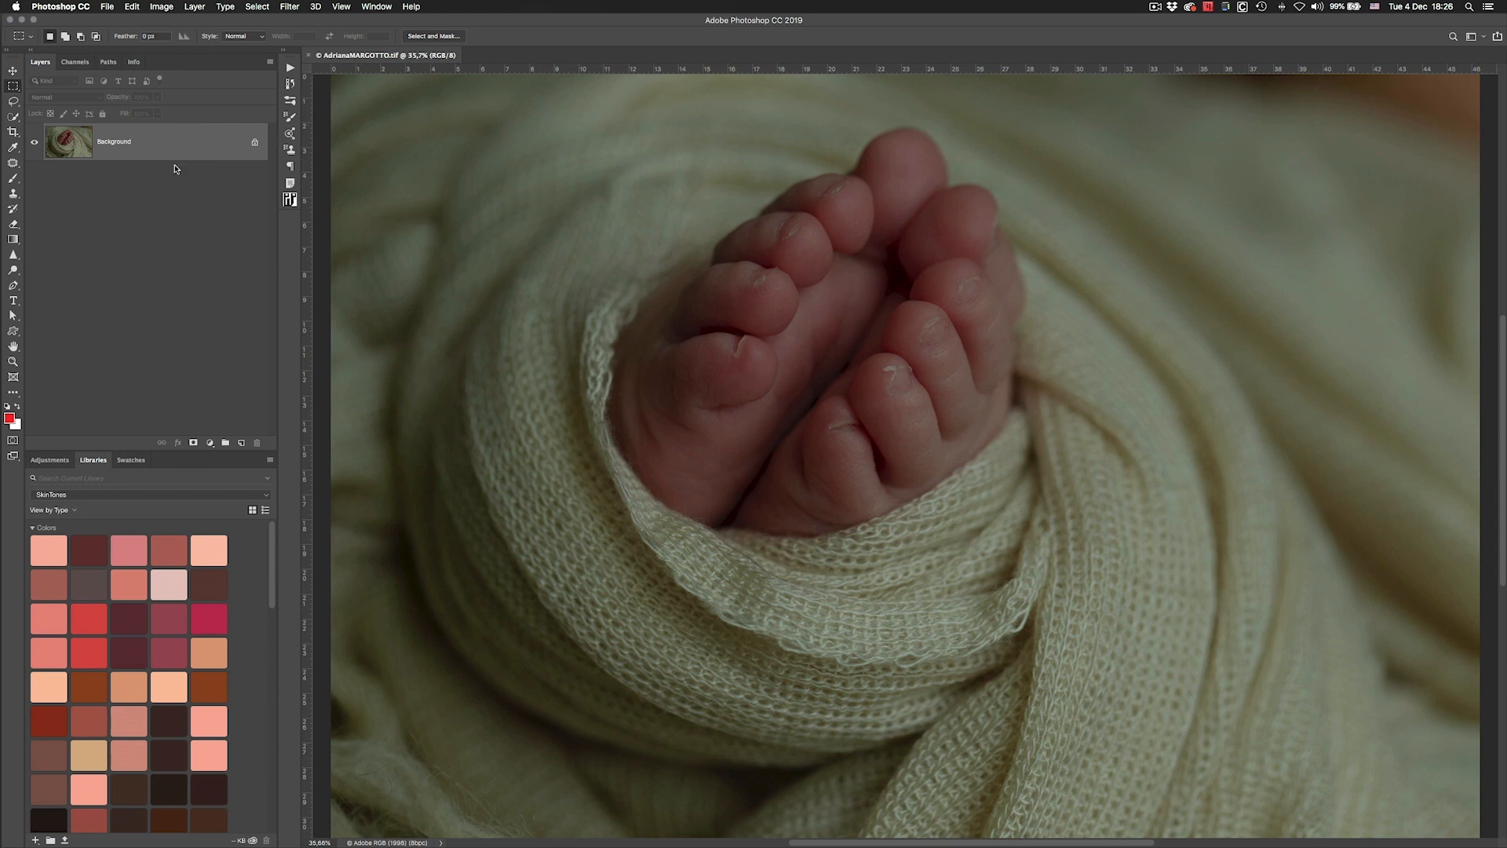
- Duplicate the Background layer and open the Curves adjustment on the copy, keeping the Default preset
{"action": "left_click_drag", "start_coordinate": [195, 156], "coordinate": [243, 443]}
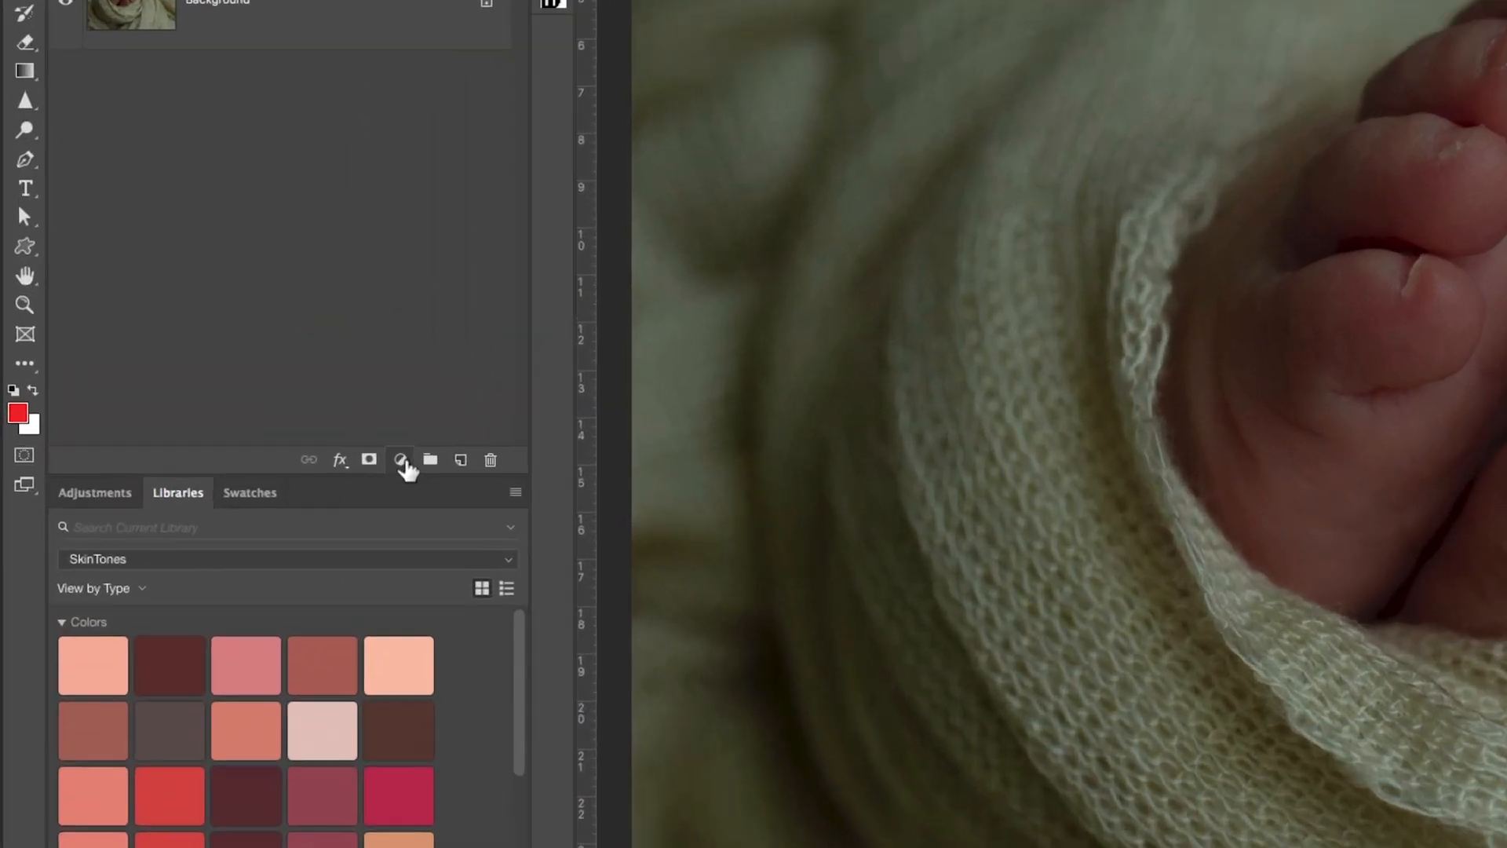
{"action": "left_click", "coordinate": [210, 442]}
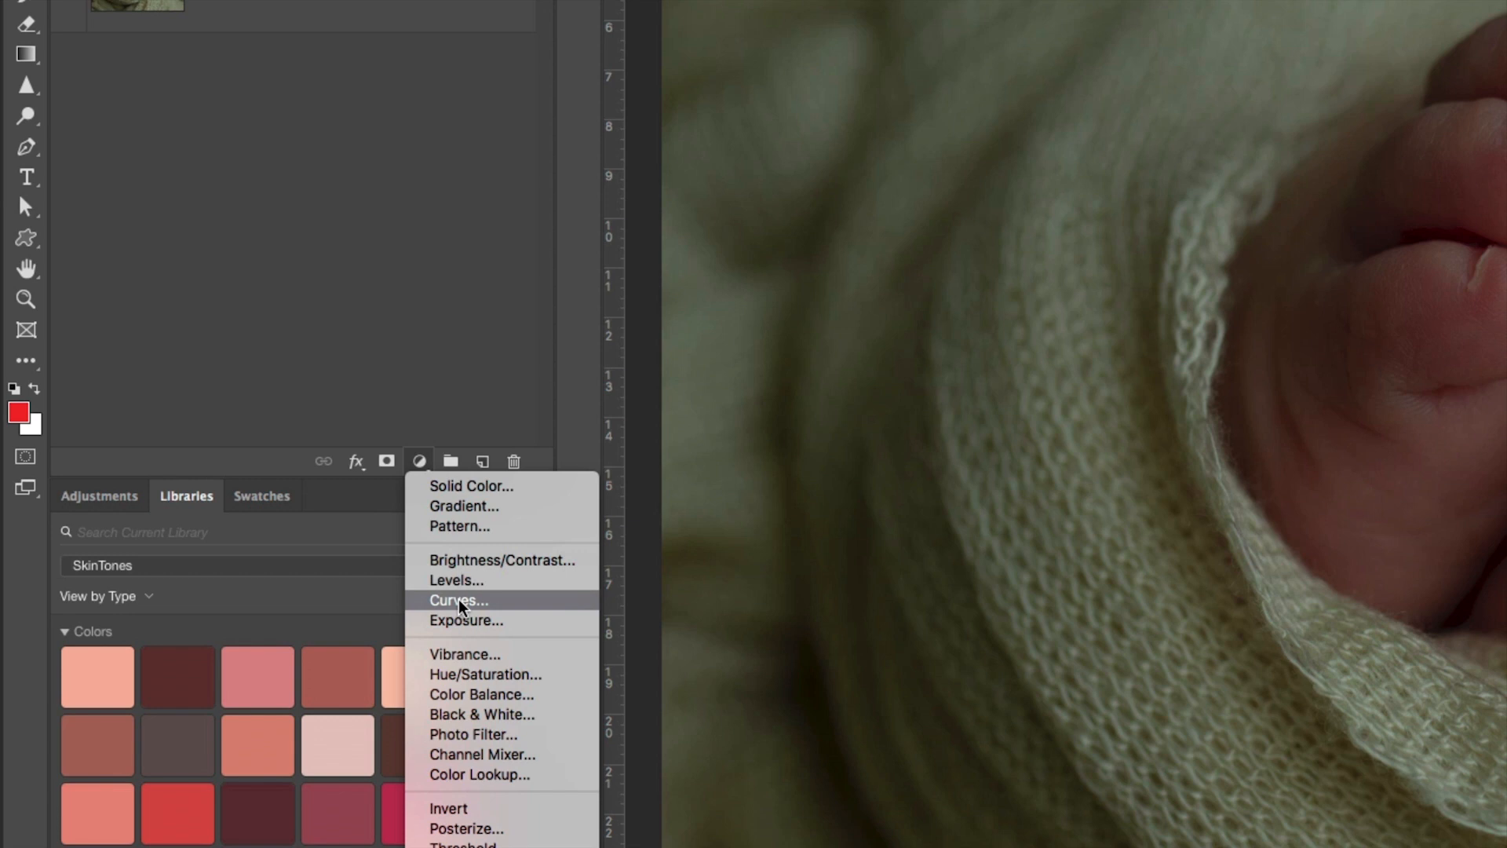
{"action": "left_click", "coordinate": [838, 239]}
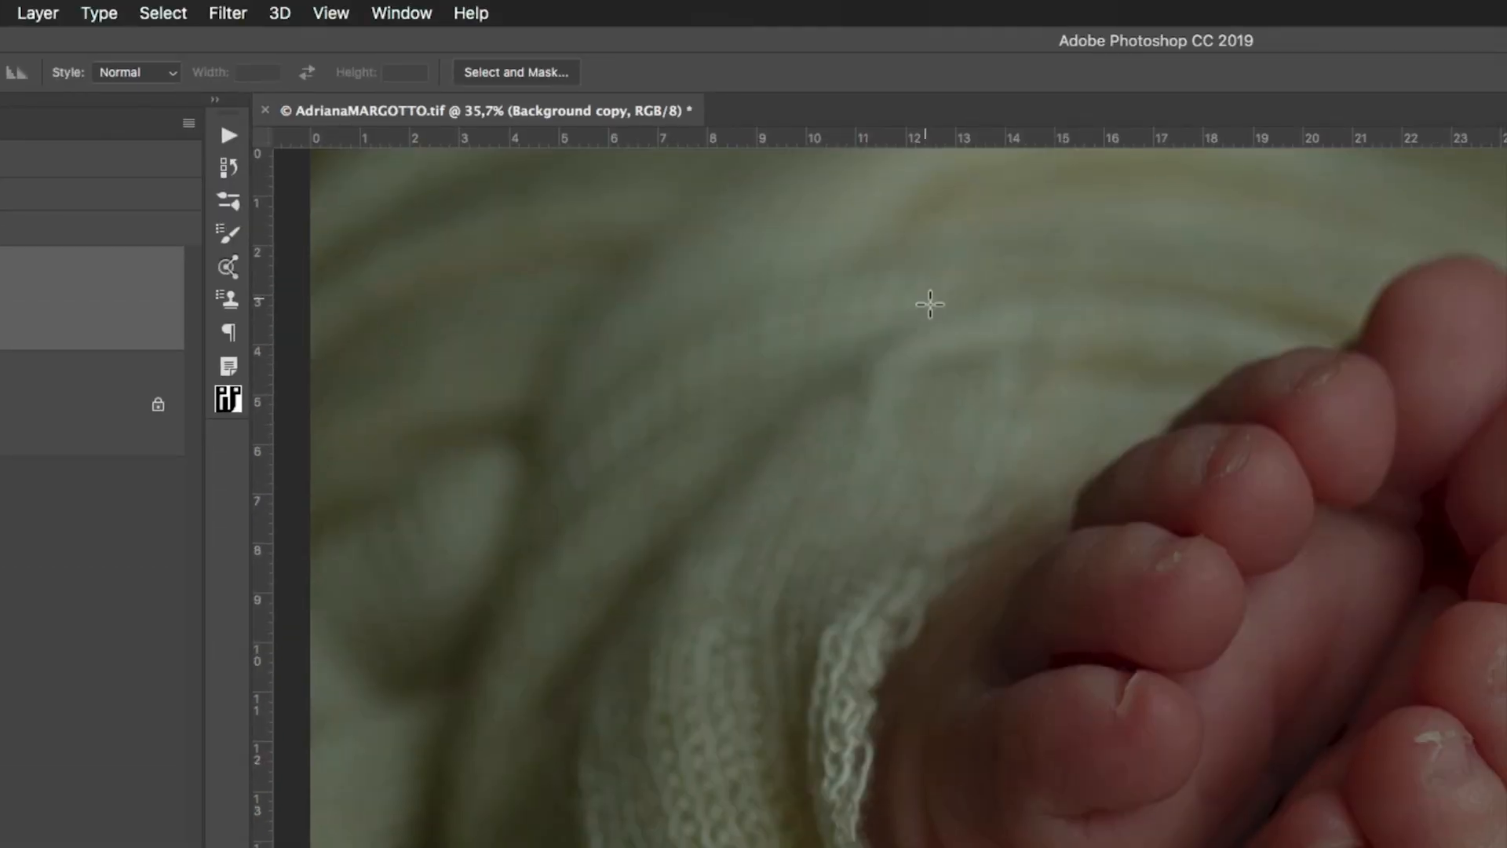
{"action": "key", "text": "ctrl+m"}
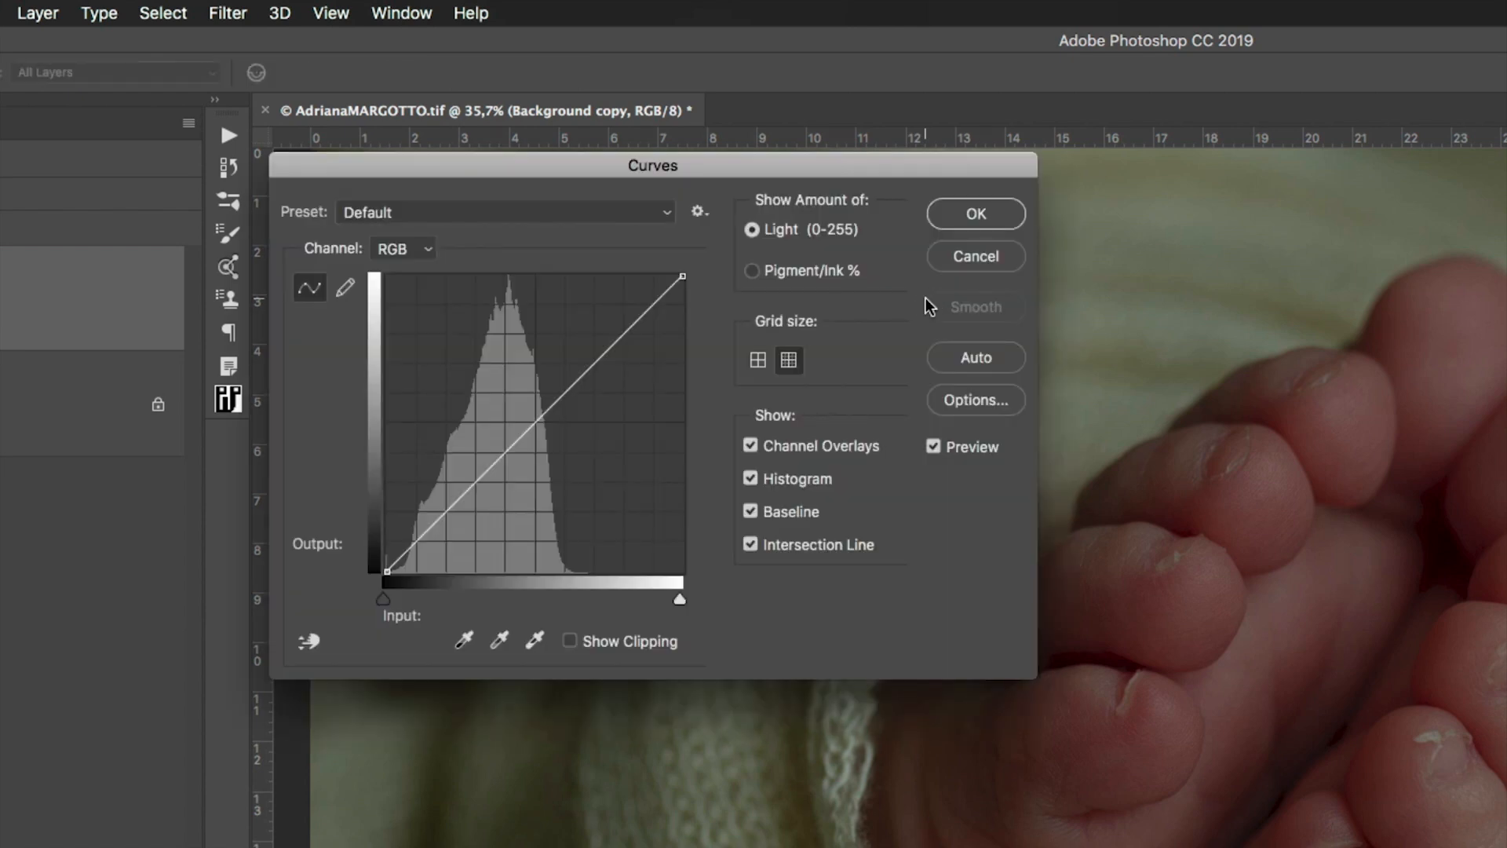
{"action": "left_click_drag", "start_coordinate": [580, 157], "coordinate": [616, 152]}
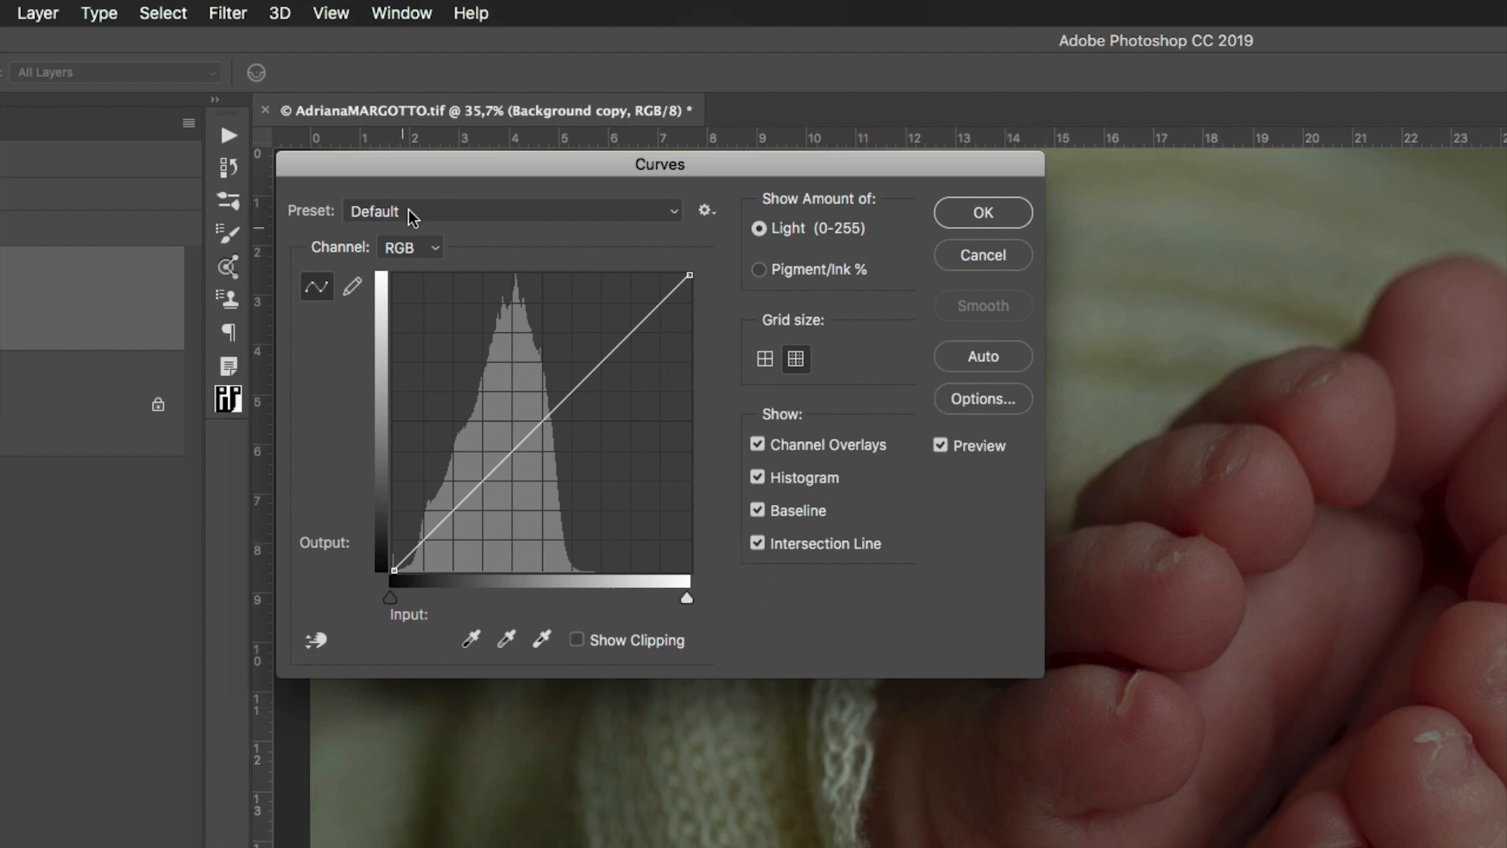
{"action": "left_click", "coordinate": [460, 209]}
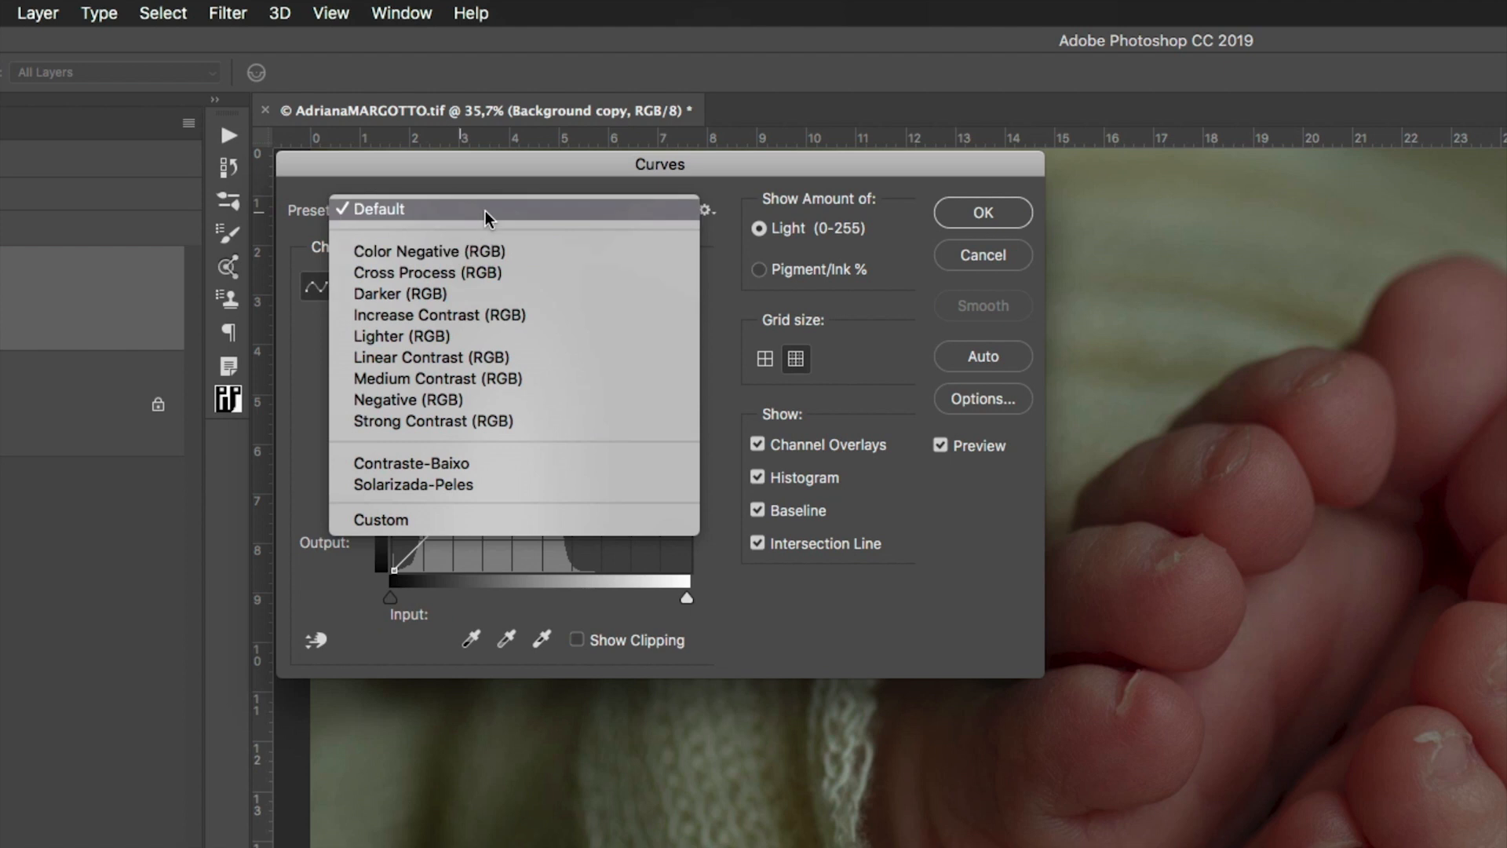
{"action": "left_click", "coordinate": [486, 209]}
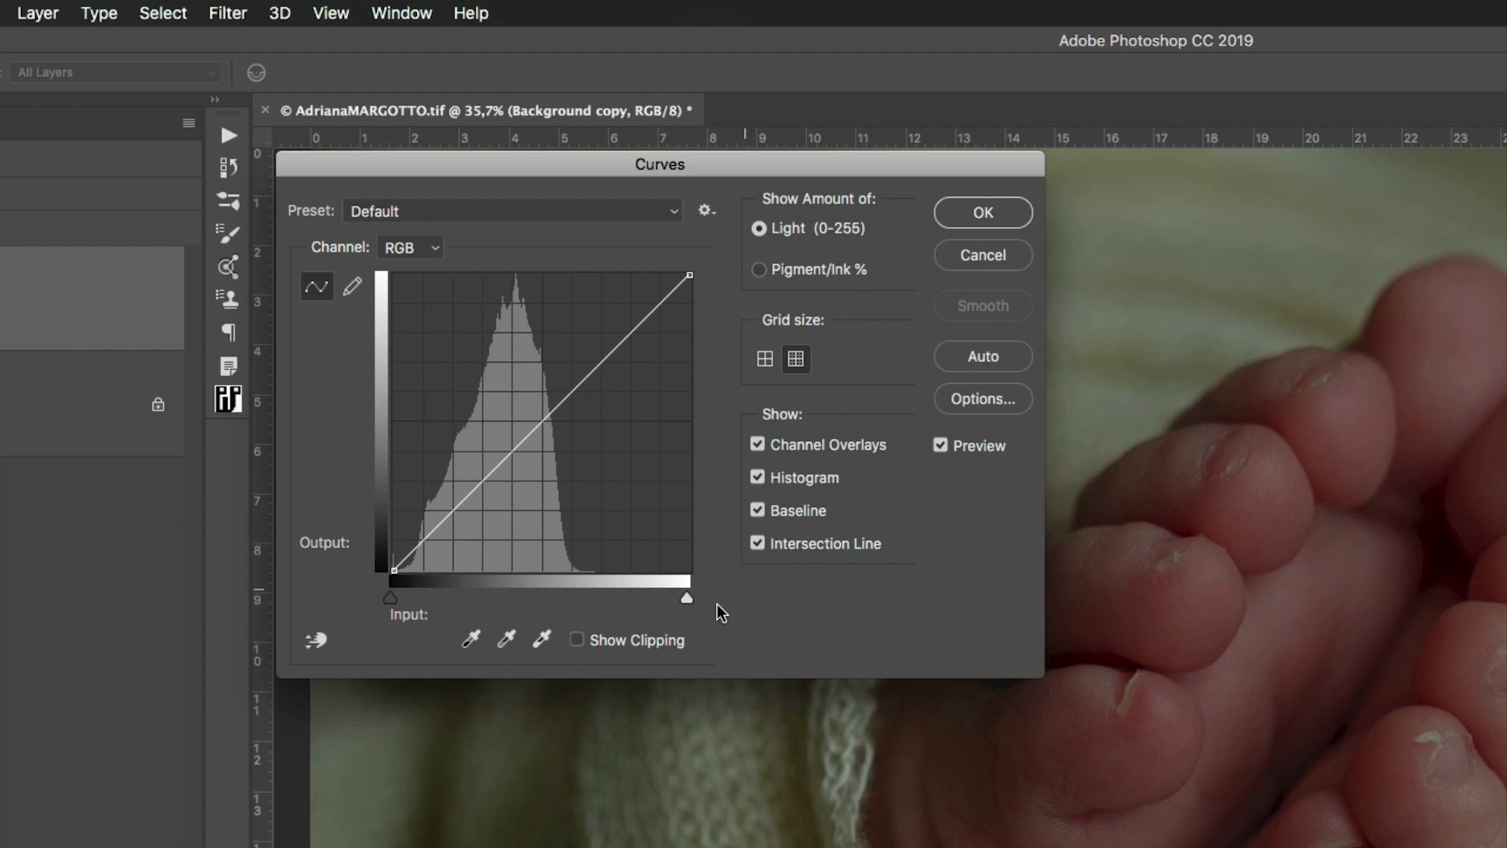
- Lower the RGB curve's white input point to 163 using the clipping preview, and compare the image before and after
{"action": "key", "text": "alt"}
{"action": "left_click_drag", "start_coordinate": [685, 598], "coordinate": [665, 600]}
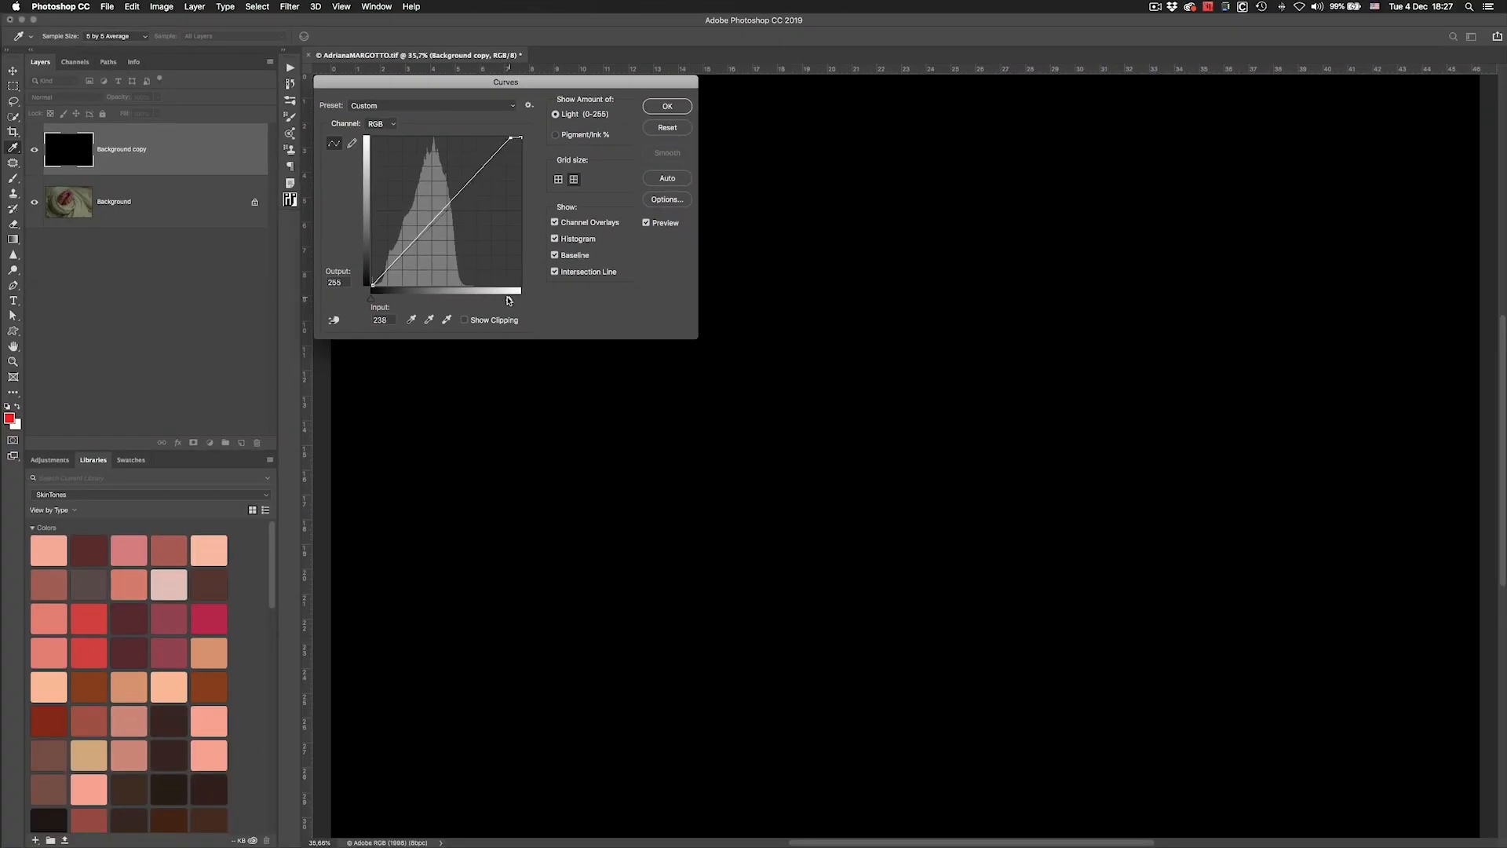
{"action": "left_click_drag", "start_coordinate": [508, 299], "coordinate": [466, 299]}
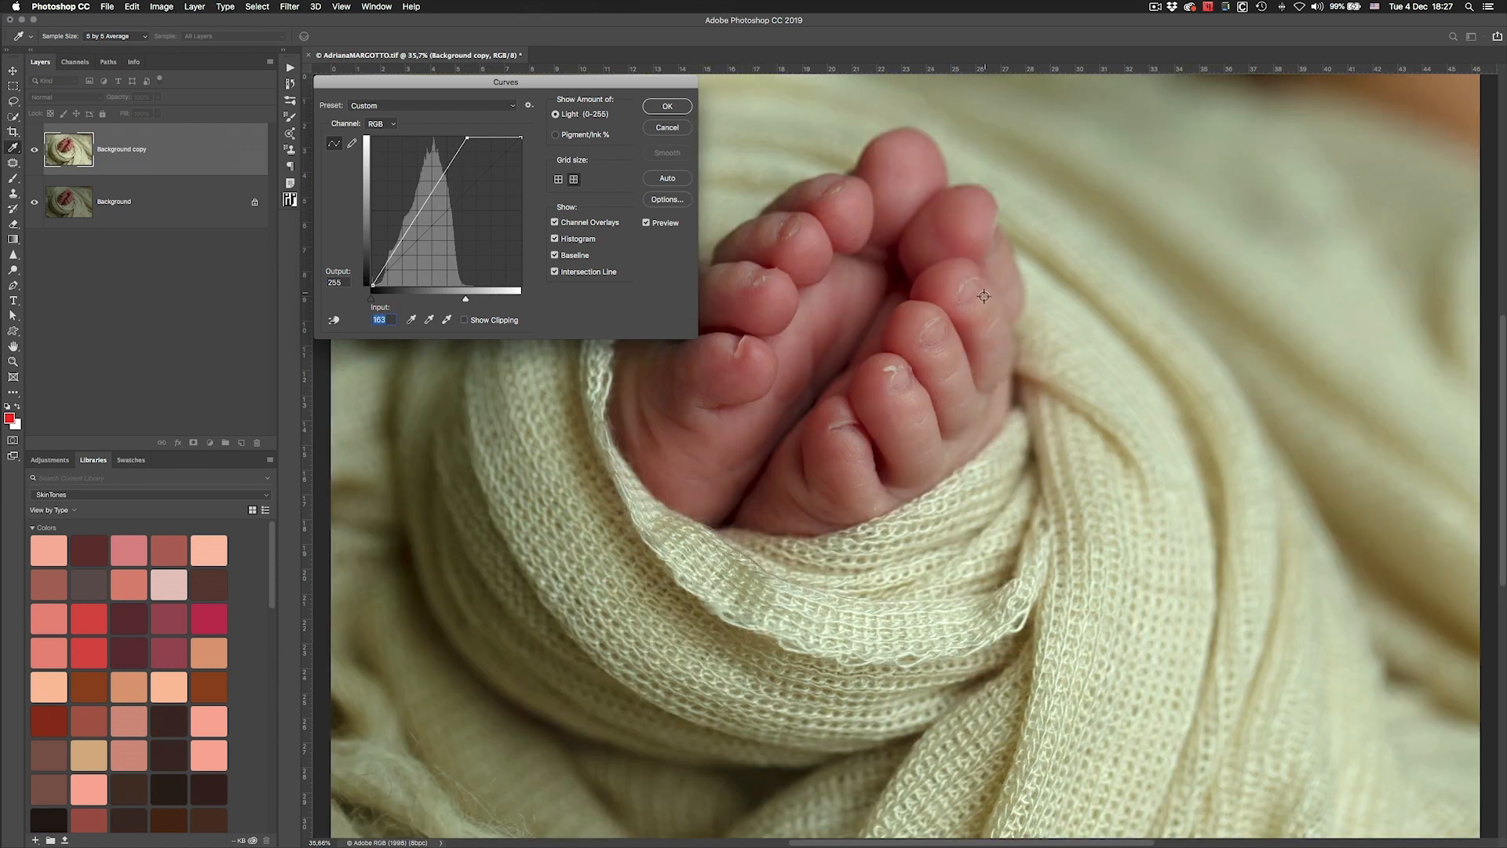
{"action": "left_click", "coordinate": [646, 224]}
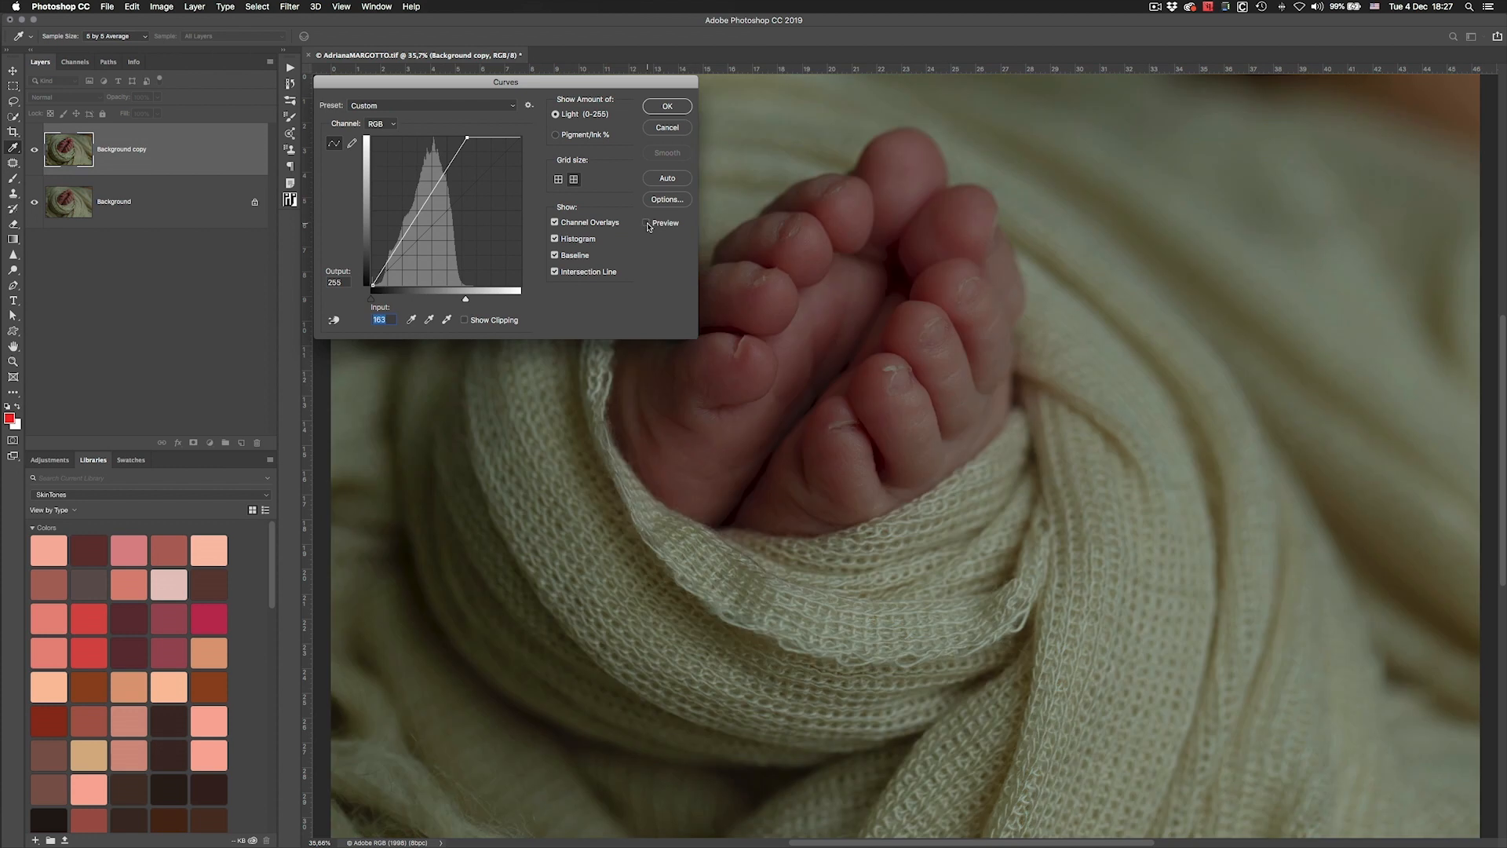
{"action": "left_click", "coordinate": [646, 223]}
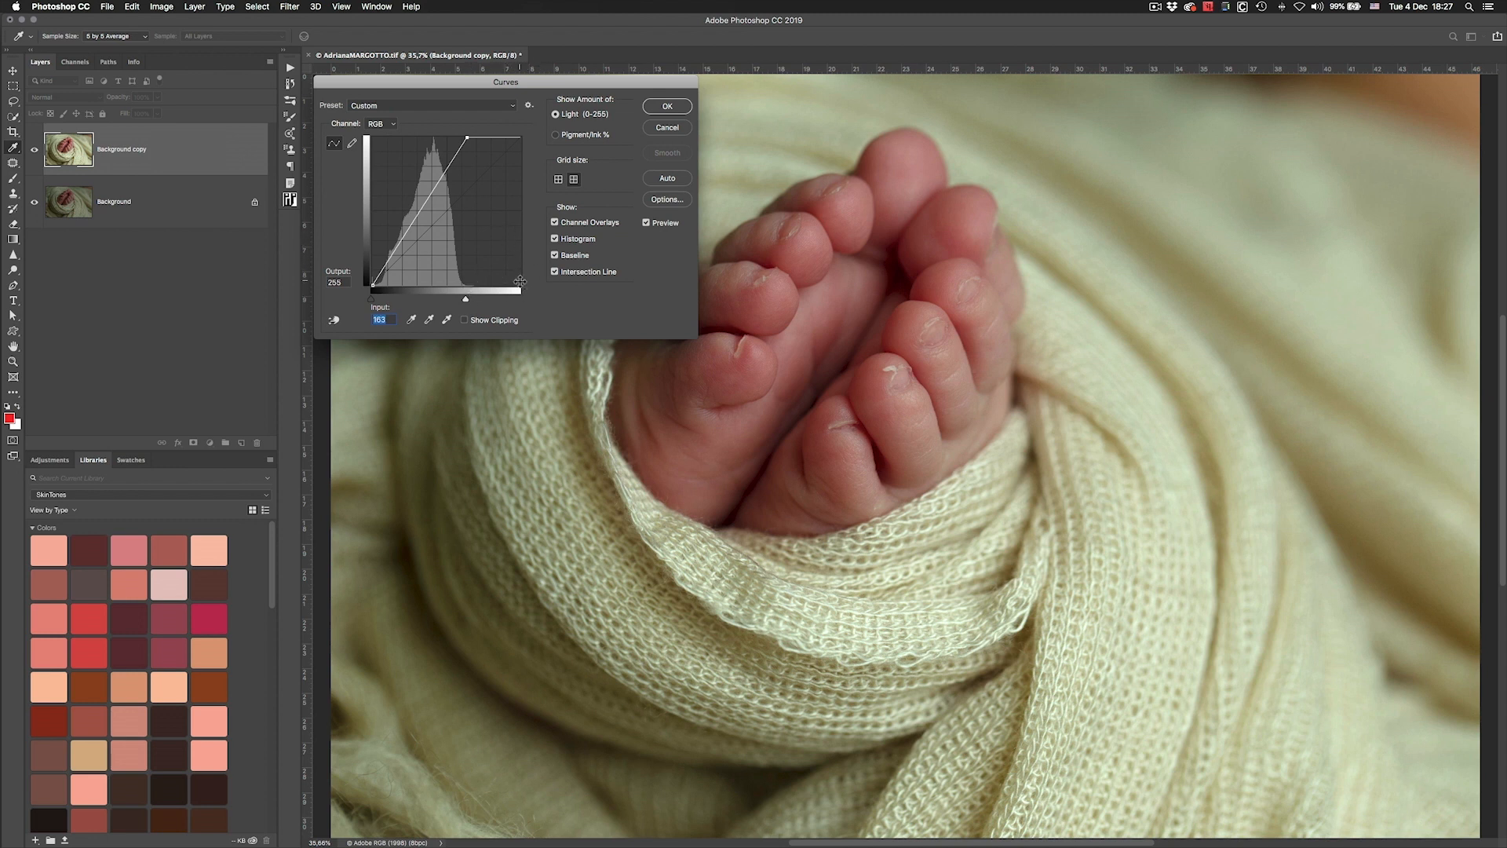
- Raise the black input point to 22 using the clipping preview, and return both end points to the straight diagonal
{"action": "left_click", "coordinate": [371, 299], "text": "alt"}
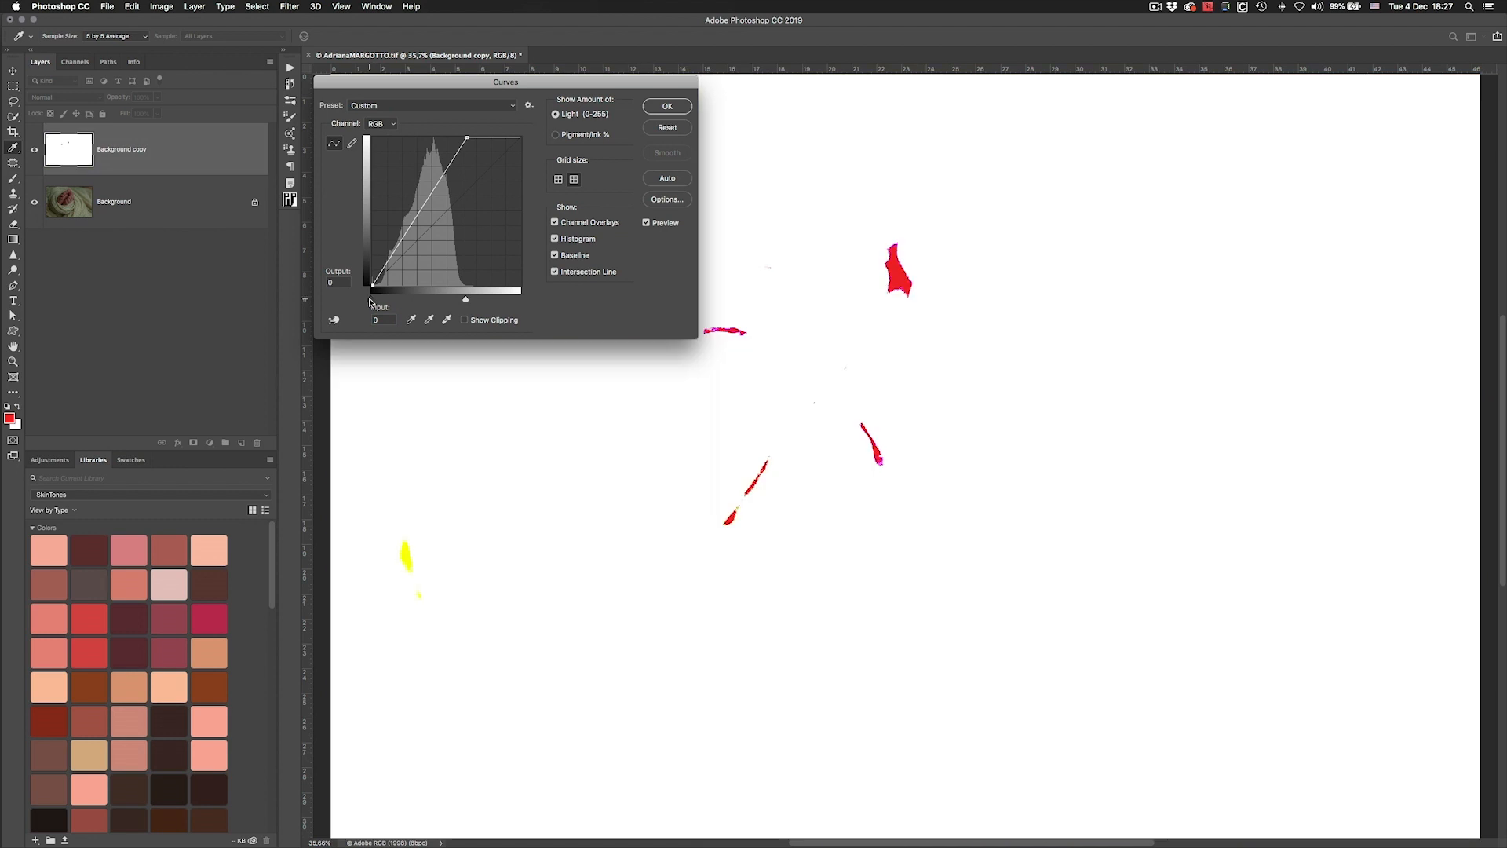
{"action": "left_click_drag", "start_coordinate": [373, 300], "coordinate": [383, 311]}
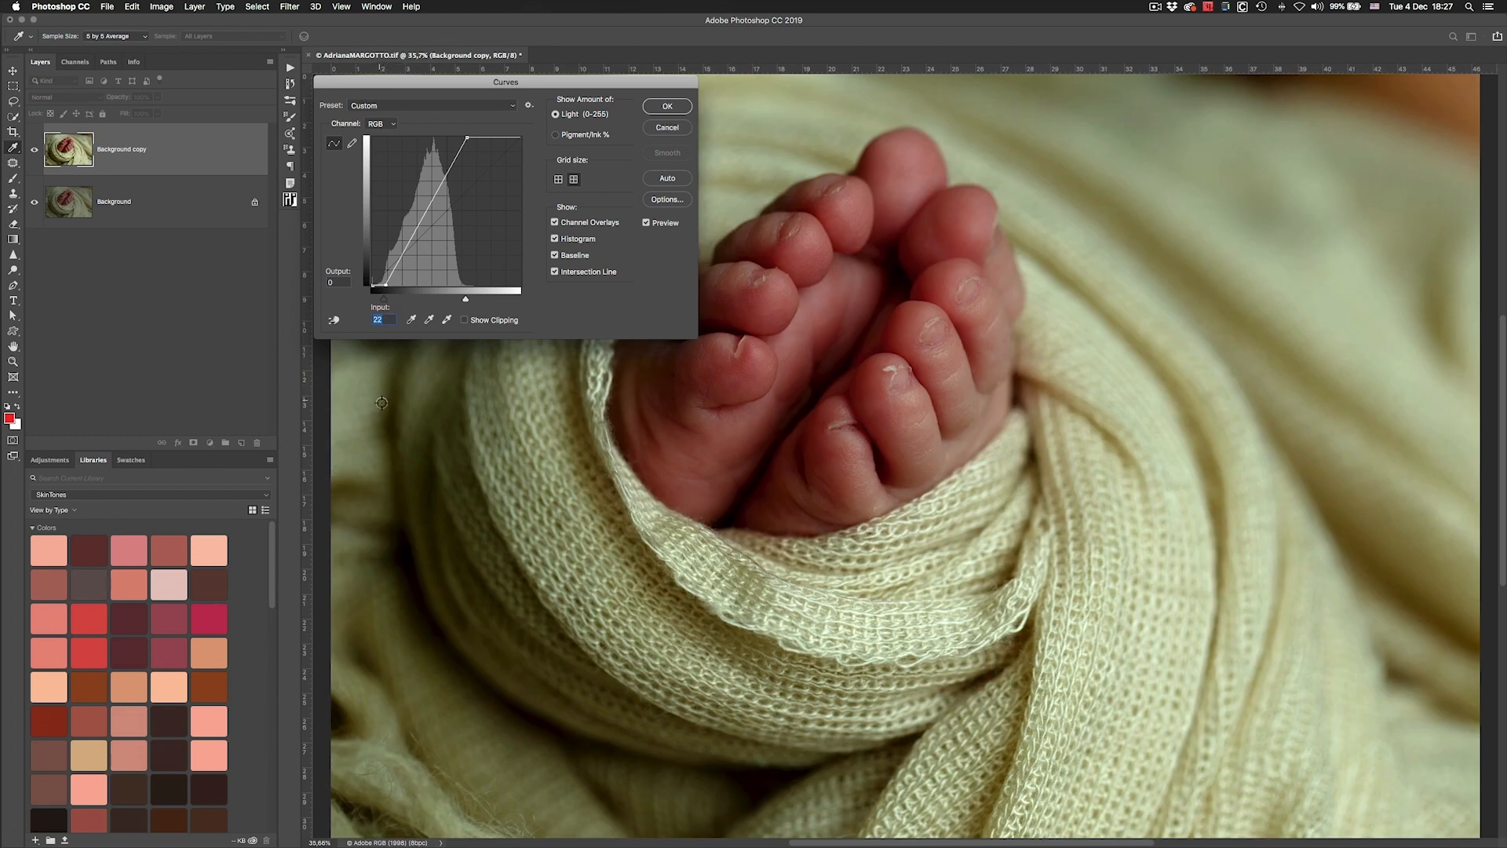
{"action": "left_click_drag", "start_coordinate": [388, 287], "coordinate": [363, 293]}
{"action": "left_click_drag", "start_coordinate": [468, 138], "coordinate": [525, 138]}
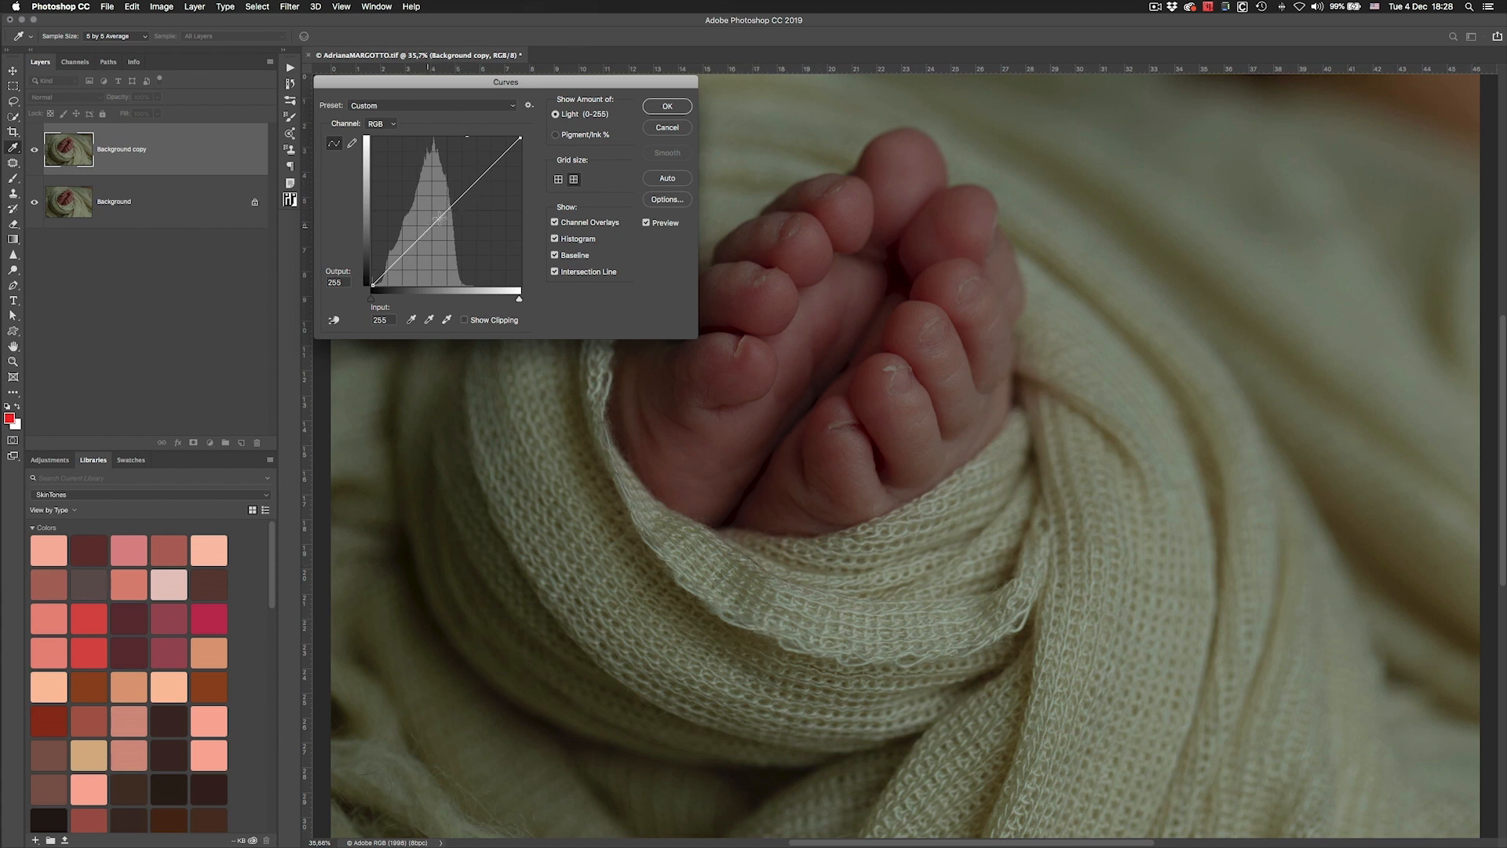
- Try a removable midpoint, a white input of 176 and a black input of 41 on the RGB curve, and return the black input to 0
{"action": "mouse_move", "coordinate": [447, 209]}
{"action": "left_mouse_down"}
{"action": "mouse_move", "coordinate": [446, 189]}
{"action": "mouse_move", "coordinate": [445, 229]}
{"action": "mouse_move", "coordinate": [449, 207]}
{"action": "left_mouse_up"}
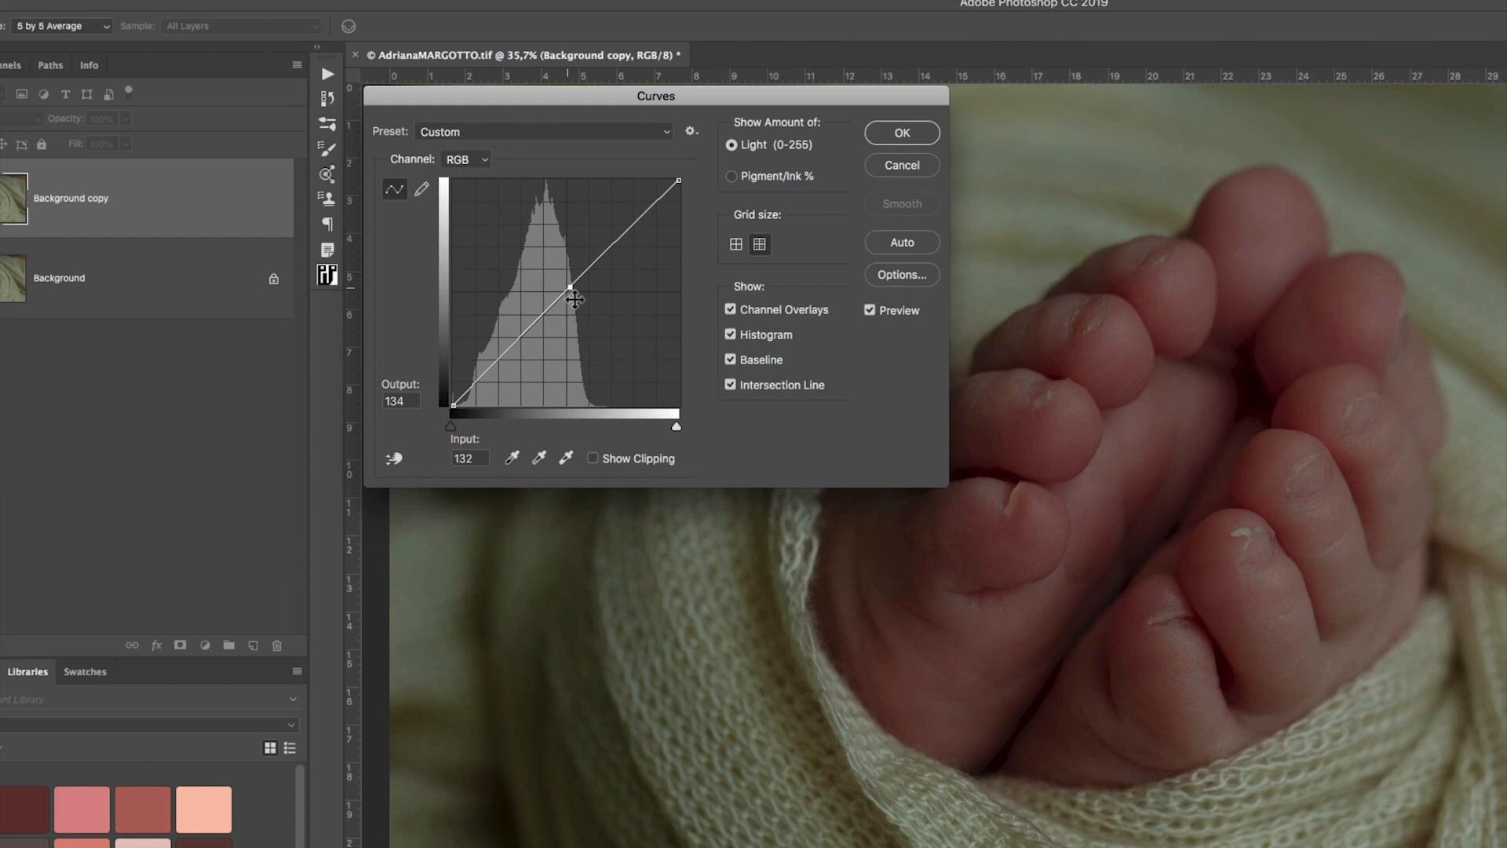
{"action": "left_click_drag", "start_coordinate": [450, 208], "coordinate": [646, 227]}
{"action": "left_click_drag", "start_coordinate": [831, 226], "coordinate": [731, 220]}
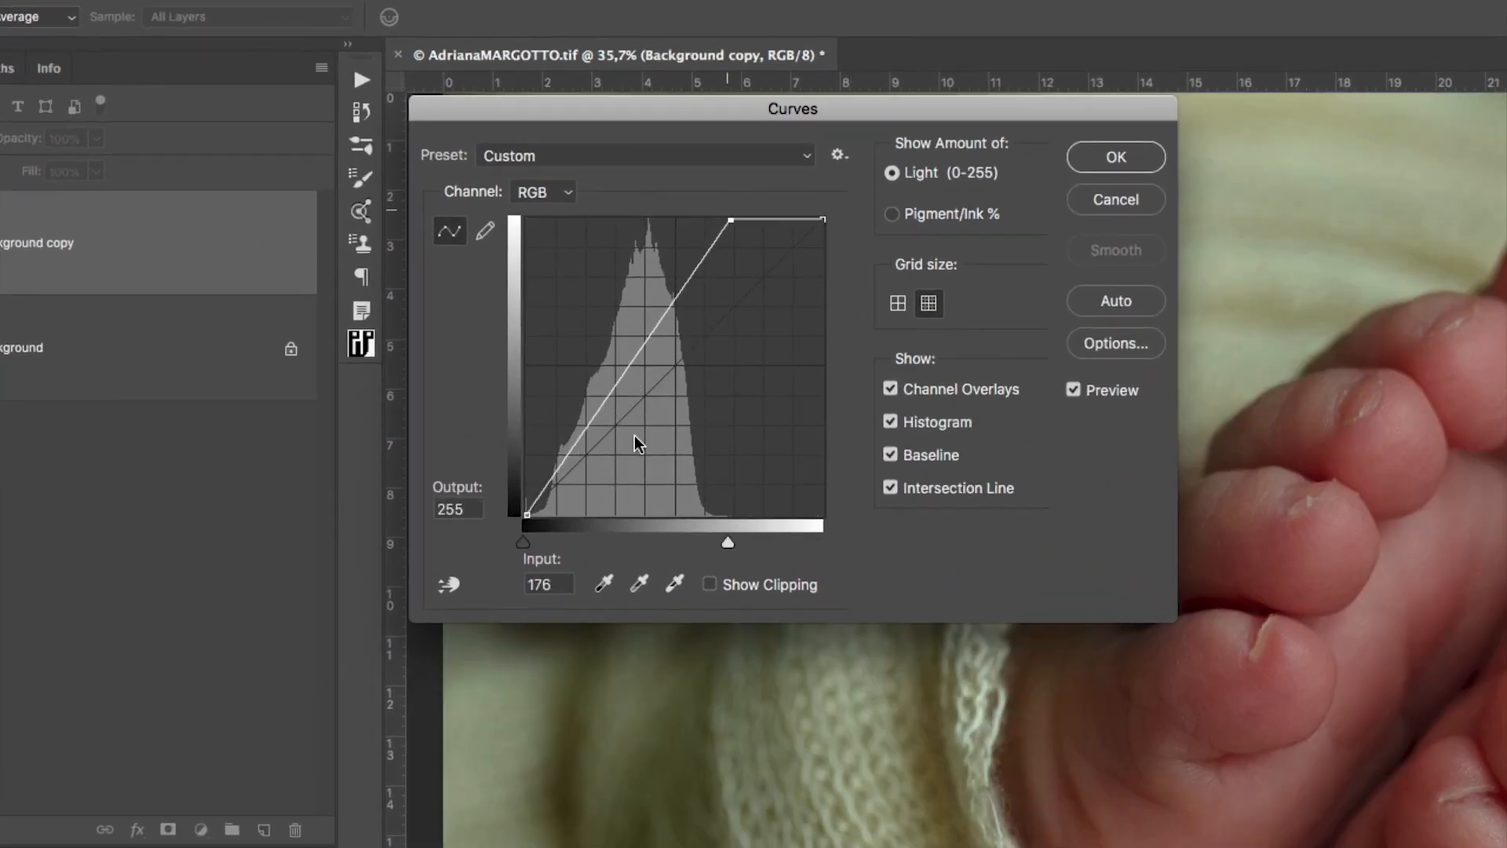
{"action": "left_click_drag", "start_coordinate": [527, 514], "coordinate": [574, 516]}
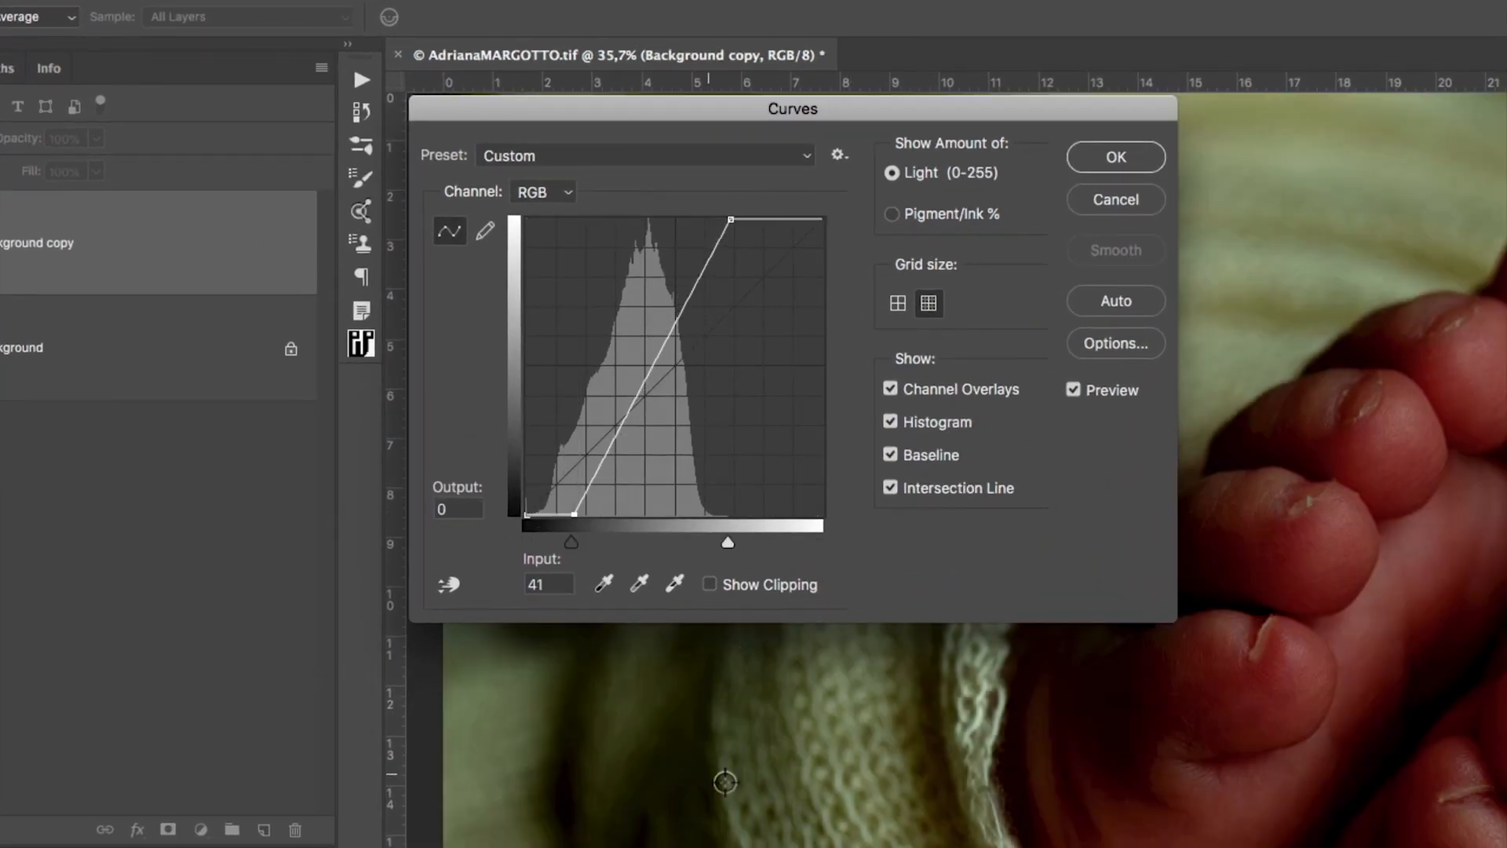
{"action": "left_click_drag", "start_coordinate": [573, 514], "coordinate": [496, 528]}
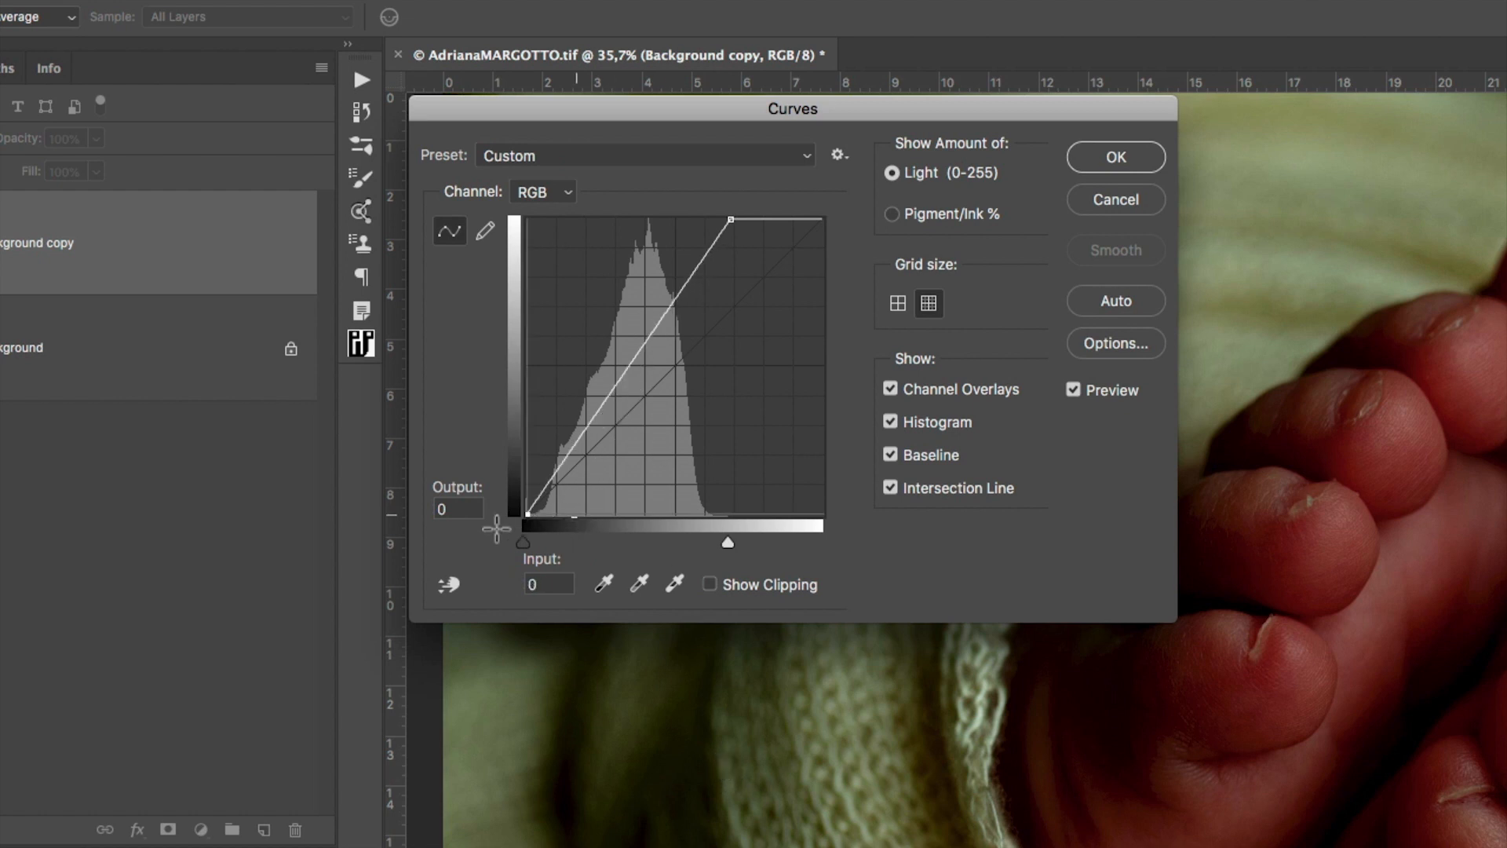
- Flatten the RGB curve by setting the output of both end points to 130, and restore the straight diagonal
{"action": "left_click_drag", "start_coordinate": [734, 225], "coordinate": [860, 311]}
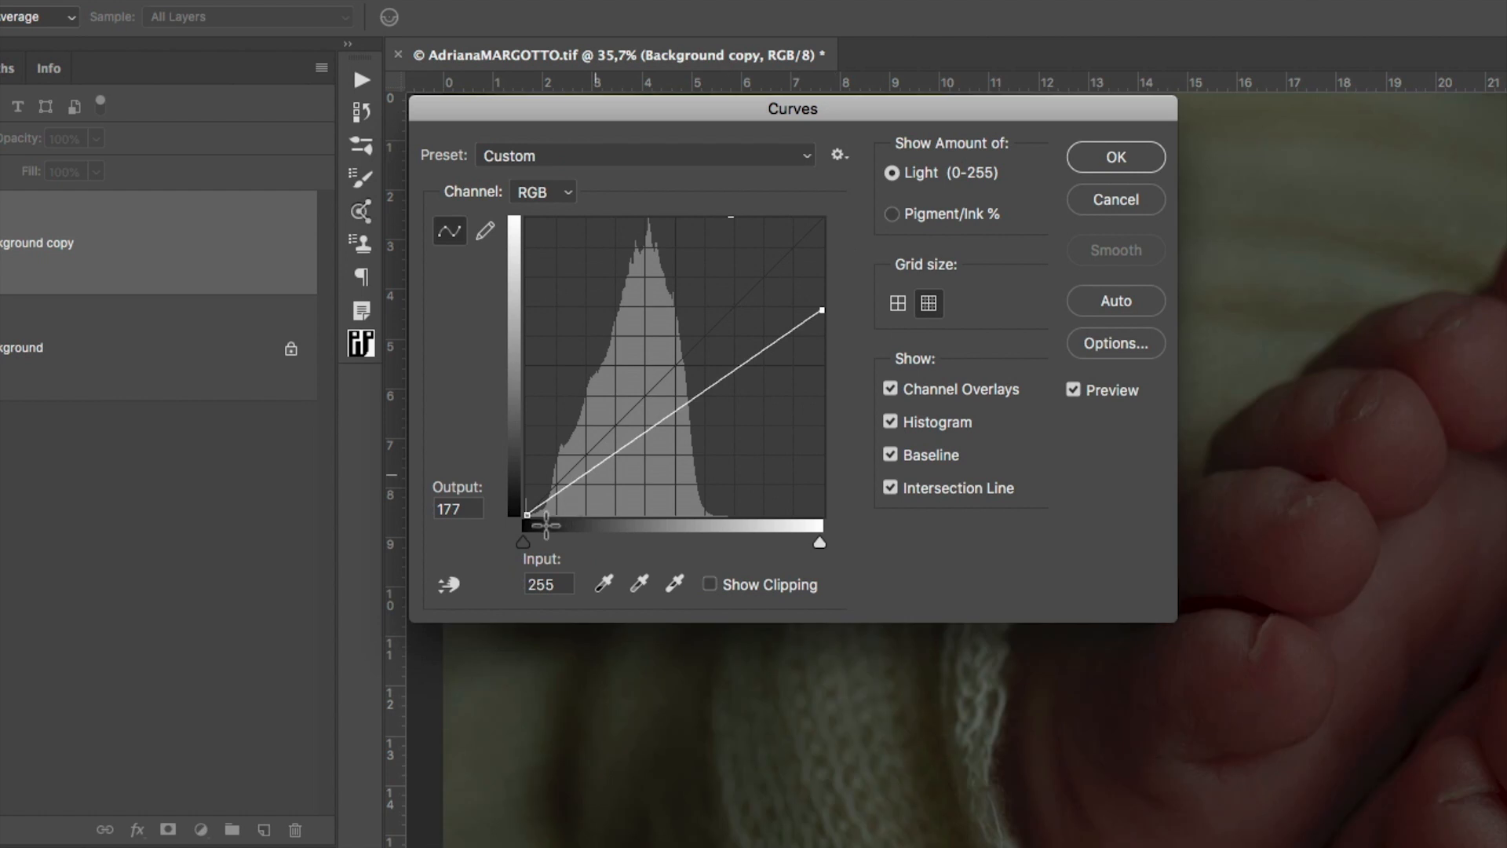
{"action": "left_click_drag", "start_coordinate": [527, 515], "coordinate": [518, 432]}
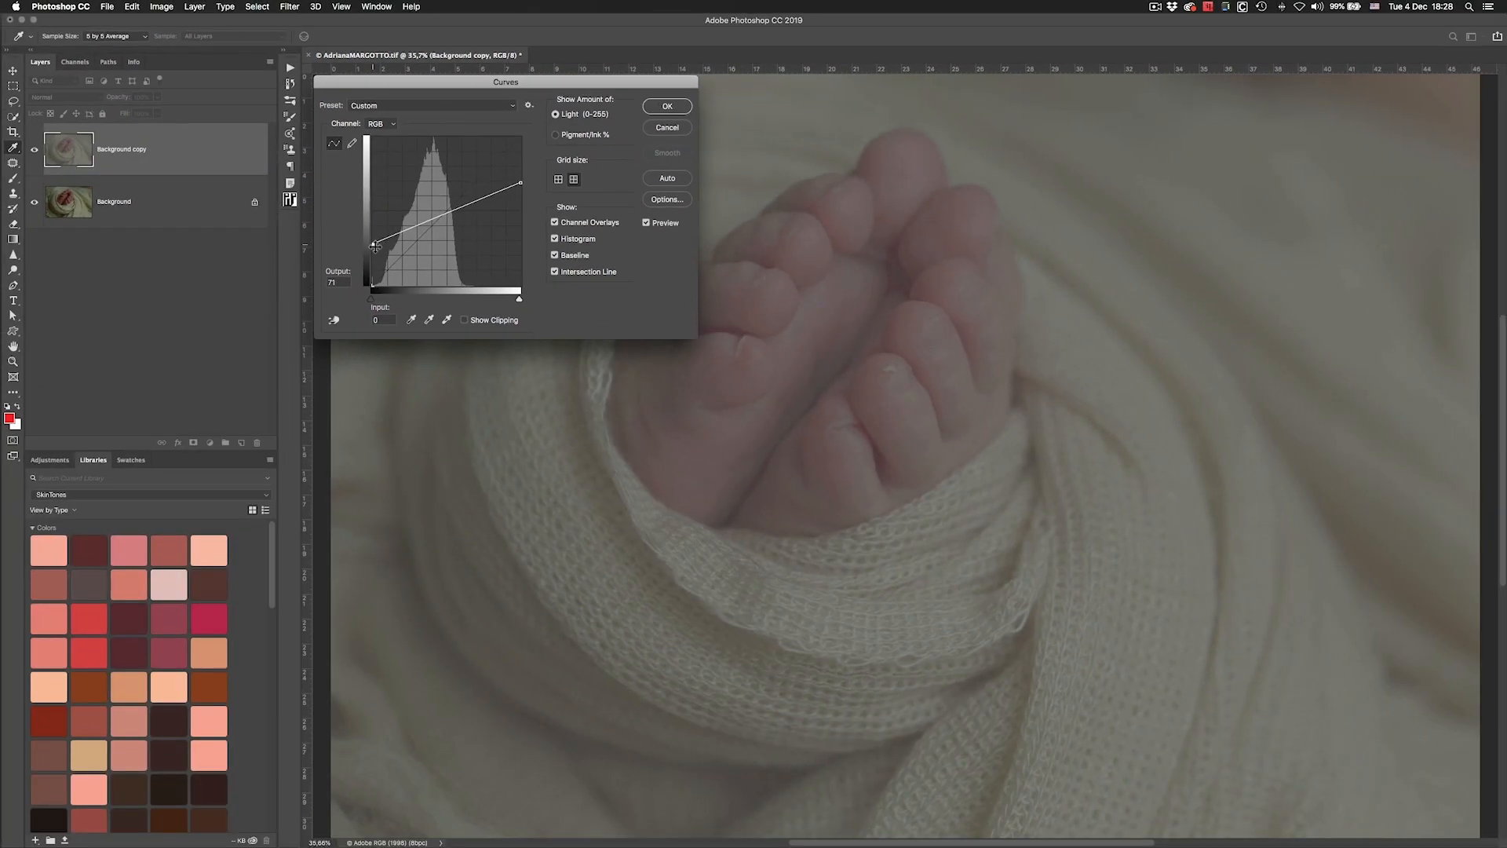
{"action": "left_click_drag", "start_coordinate": [375, 245], "coordinate": [373, 210]}
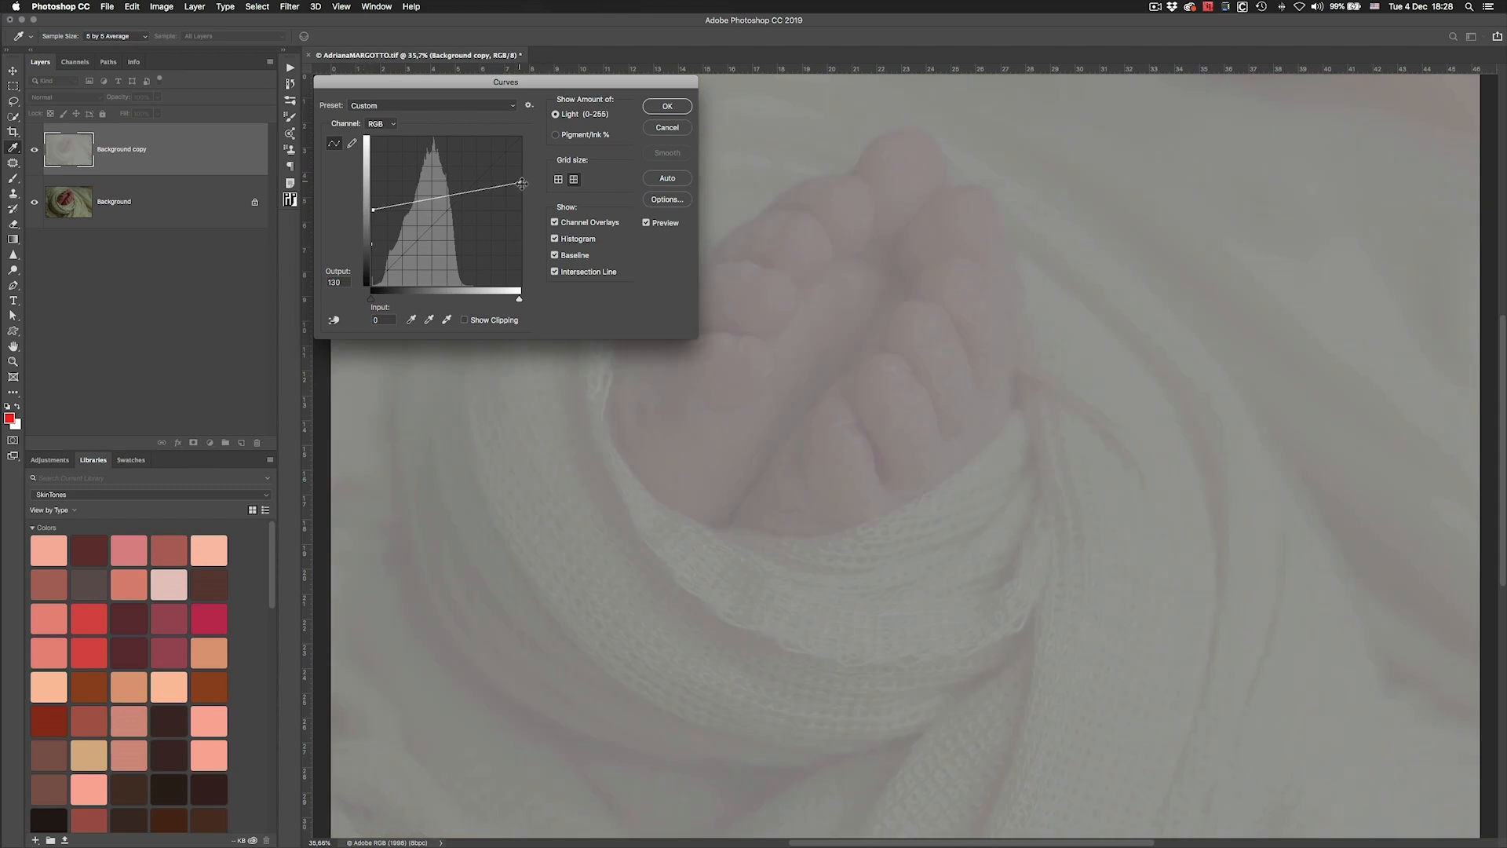
{"action": "left_click_drag", "start_coordinate": [522, 182], "coordinate": [520, 210]}
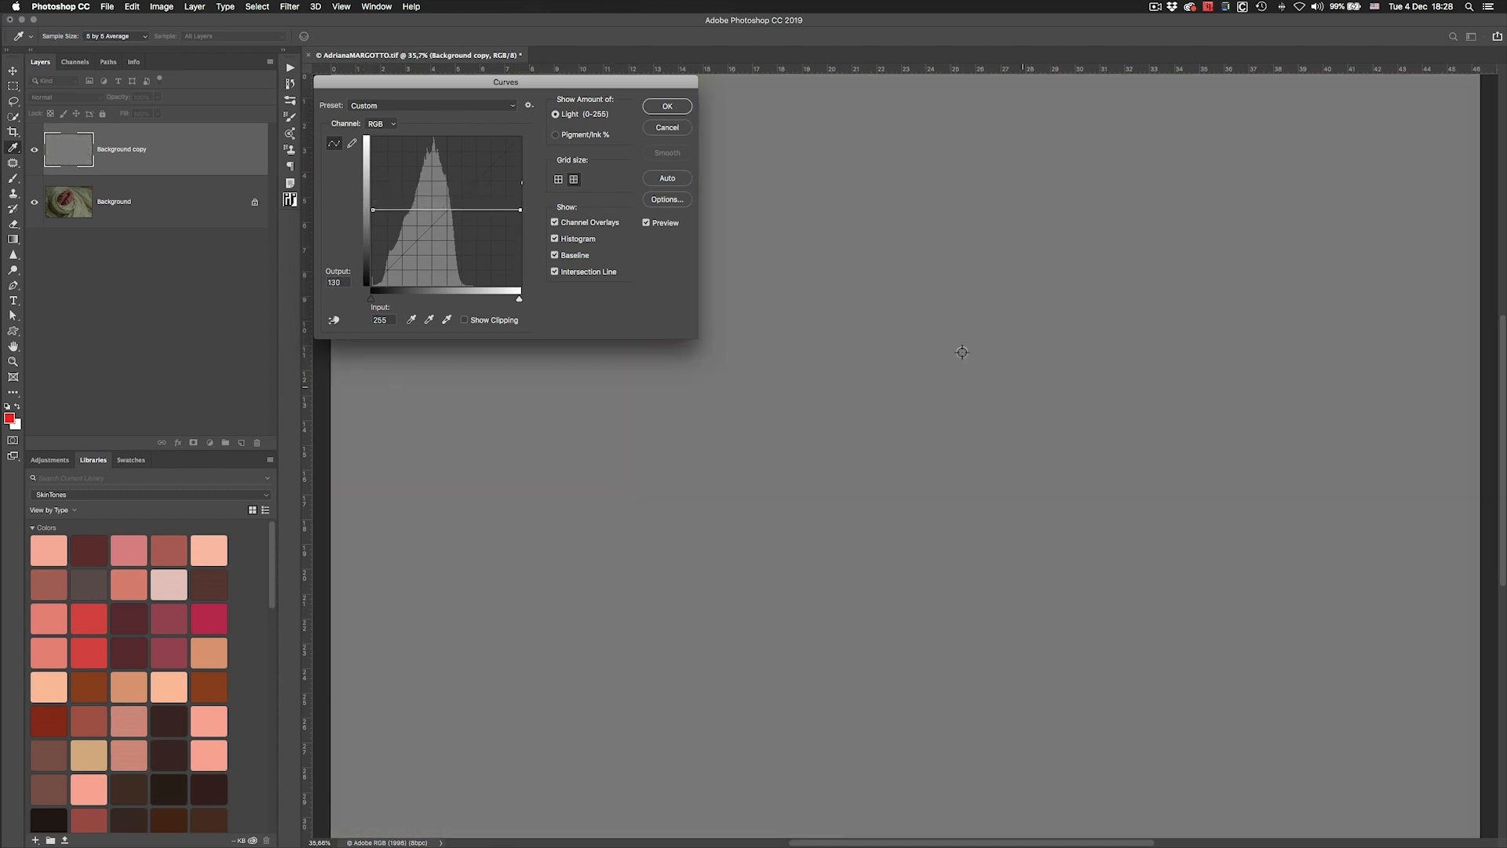
{"action": "left_click_drag", "start_coordinate": [522, 210], "coordinate": [521, 138]}
{"action": "left_click_drag", "start_coordinate": [376, 211], "coordinate": [372, 286]}
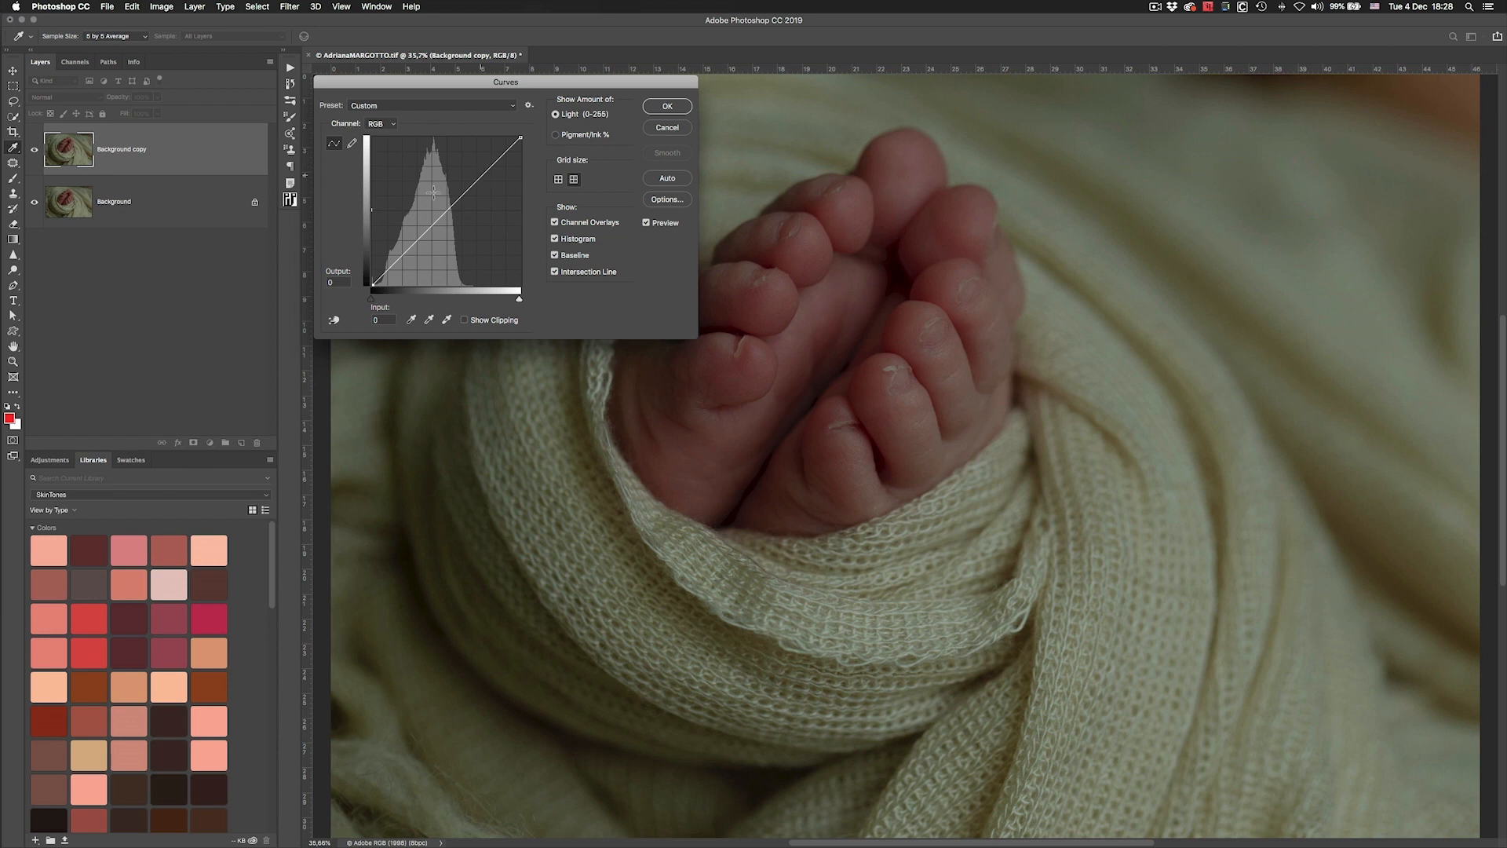
- Raise the RGB curve's midtones to output 152 at input 126 and its highlights to output 238 at input 194
{"action": "left_click_drag", "start_coordinate": [447, 206], "coordinate": [449, 197]}
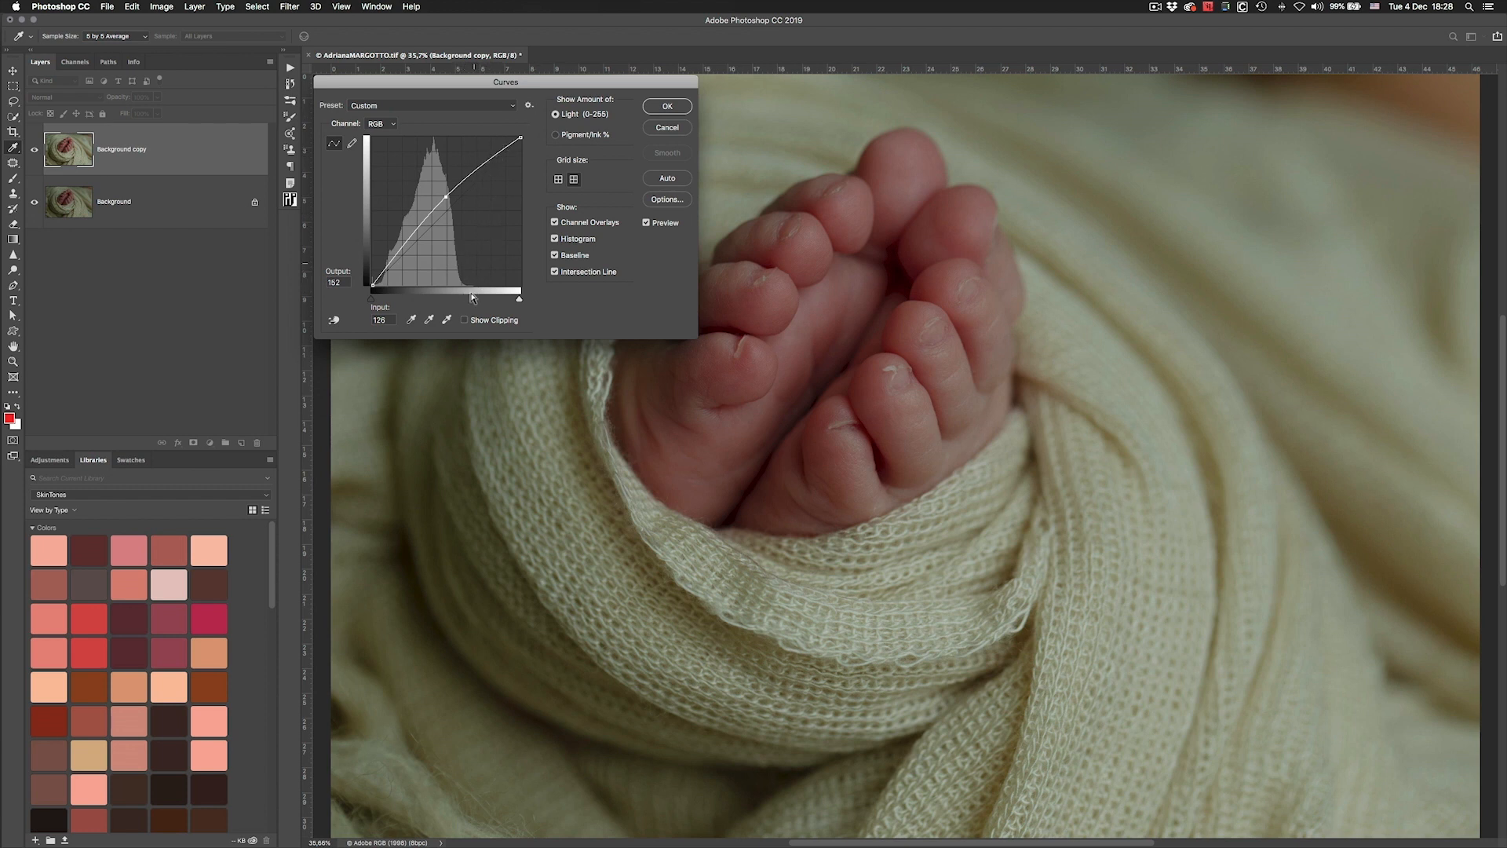
{"action": "left_click_drag", "start_coordinate": [488, 162], "coordinate": [486, 148]}
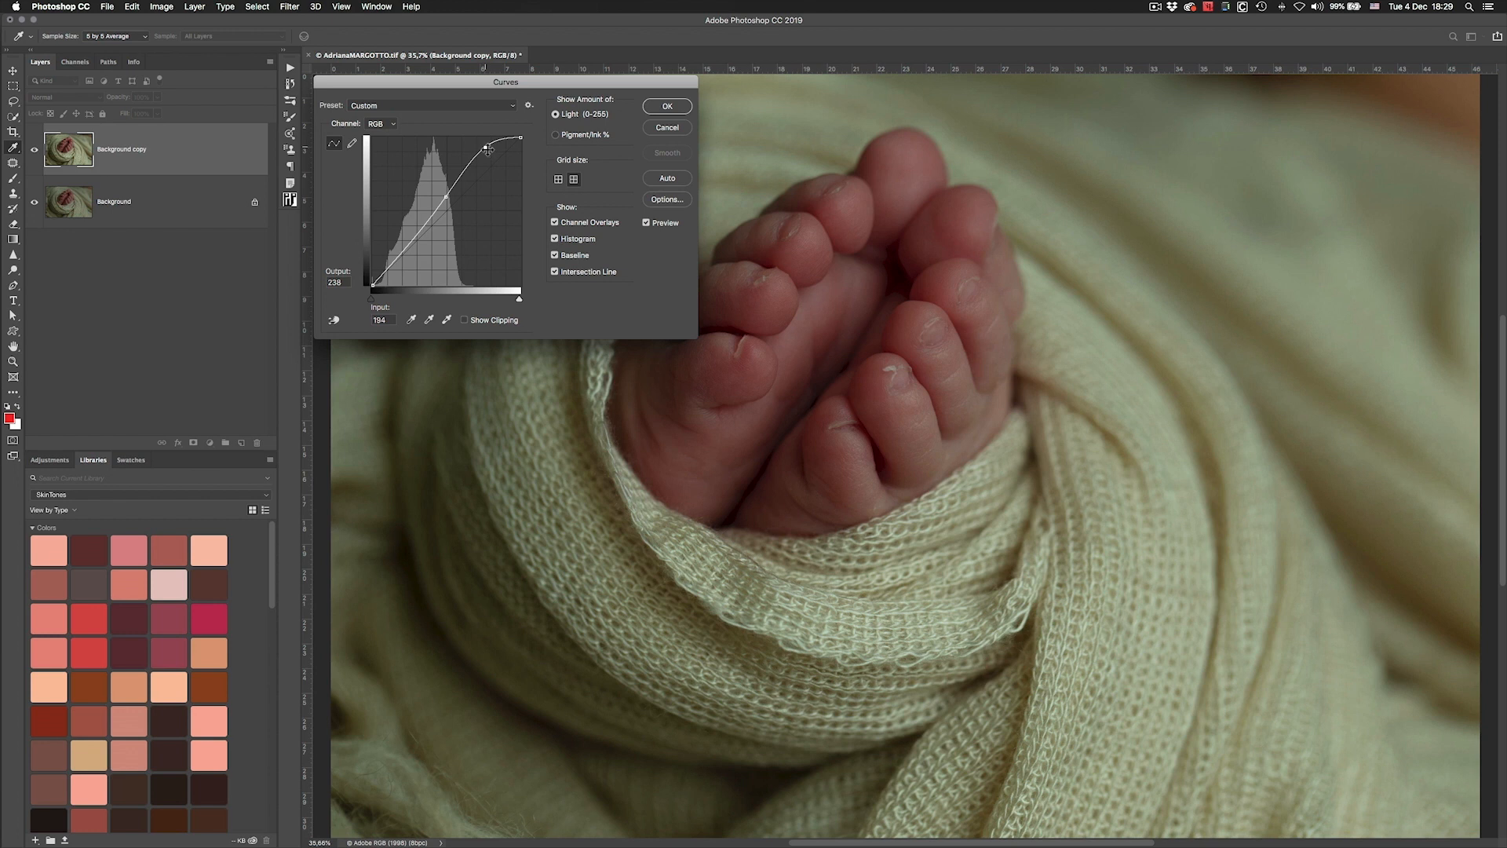
{"action": "left_click_drag", "start_coordinate": [488, 150], "coordinate": [487, 148]}
- Try a black output of 15, add a shadow point, set the midtone point to input 121, output 170, and compare before and after
{"action": "left_click_drag", "start_coordinate": [375, 285], "coordinate": [374, 282]}
{"action": "left_click_drag", "start_coordinate": [373, 278], "coordinate": [373, 275]}
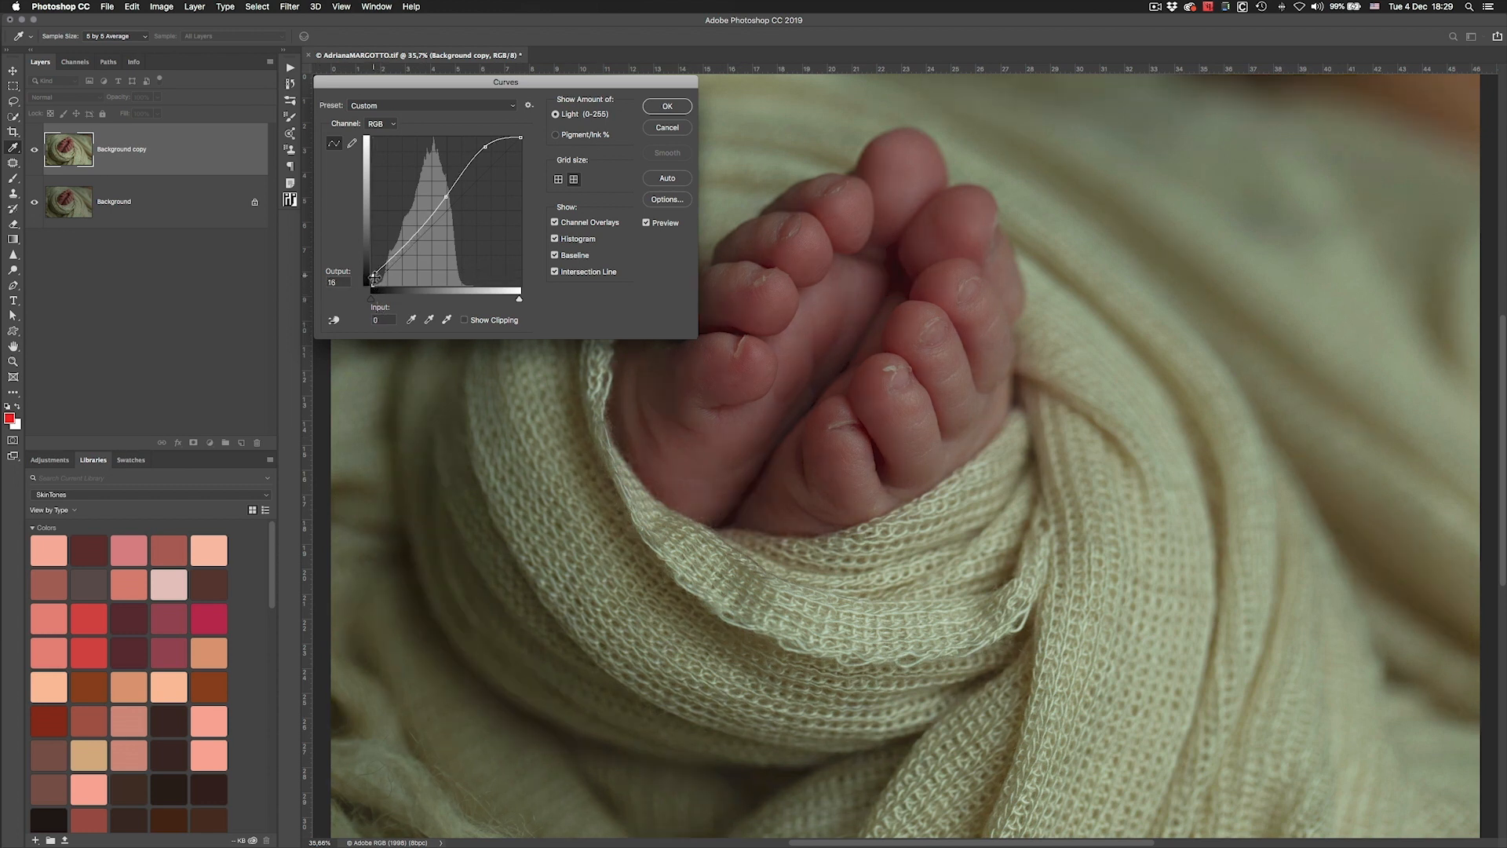
{"action": "left_click_drag", "start_coordinate": [397, 249], "coordinate": [396, 249]}
{"action": "left_click_drag", "start_coordinate": [447, 200], "coordinate": [444, 186]}
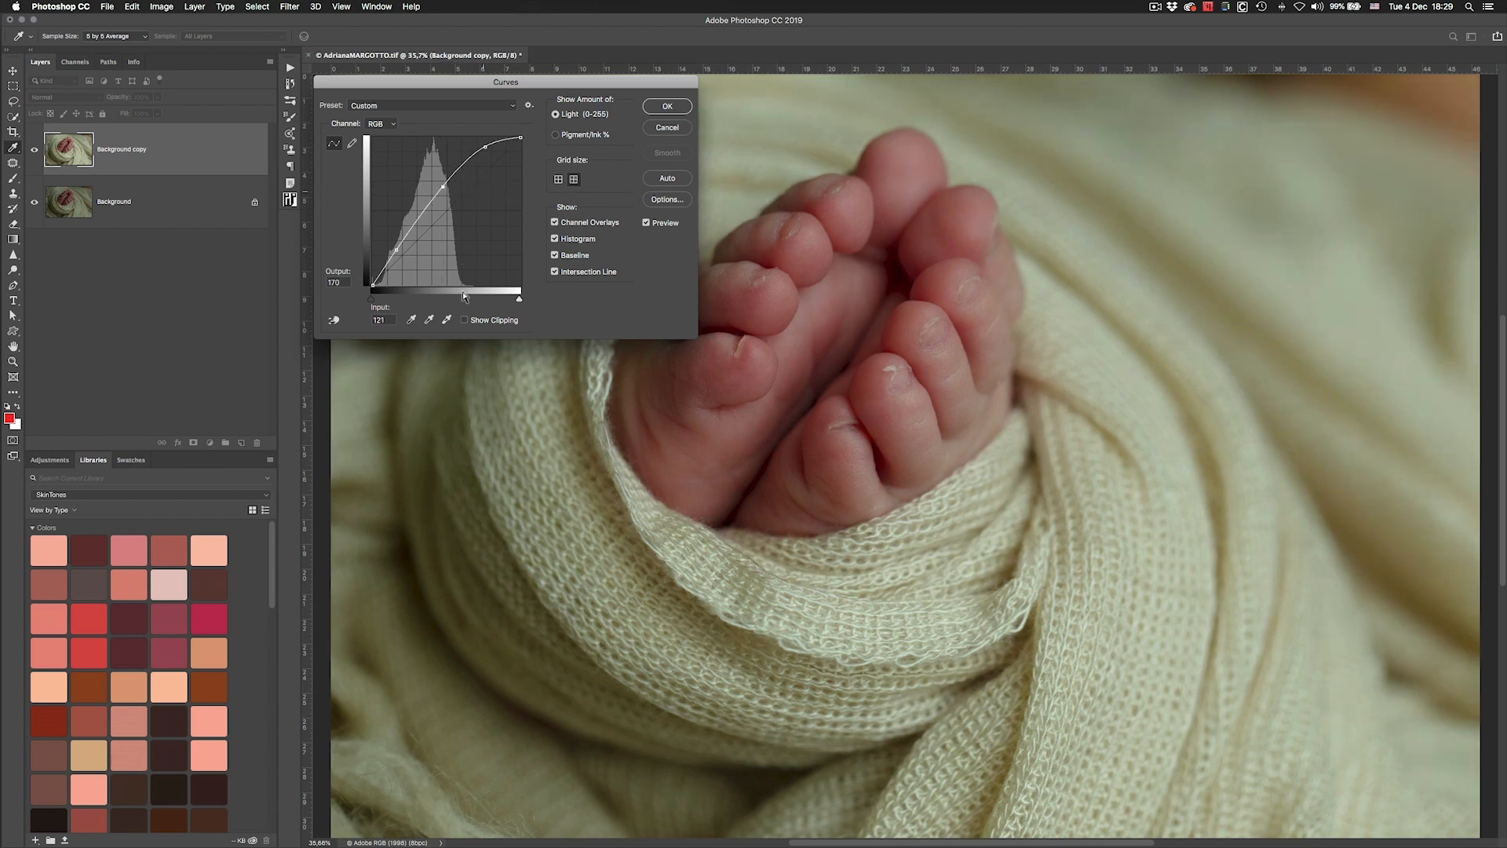
{"action": "left_click", "coordinate": [646, 222]}
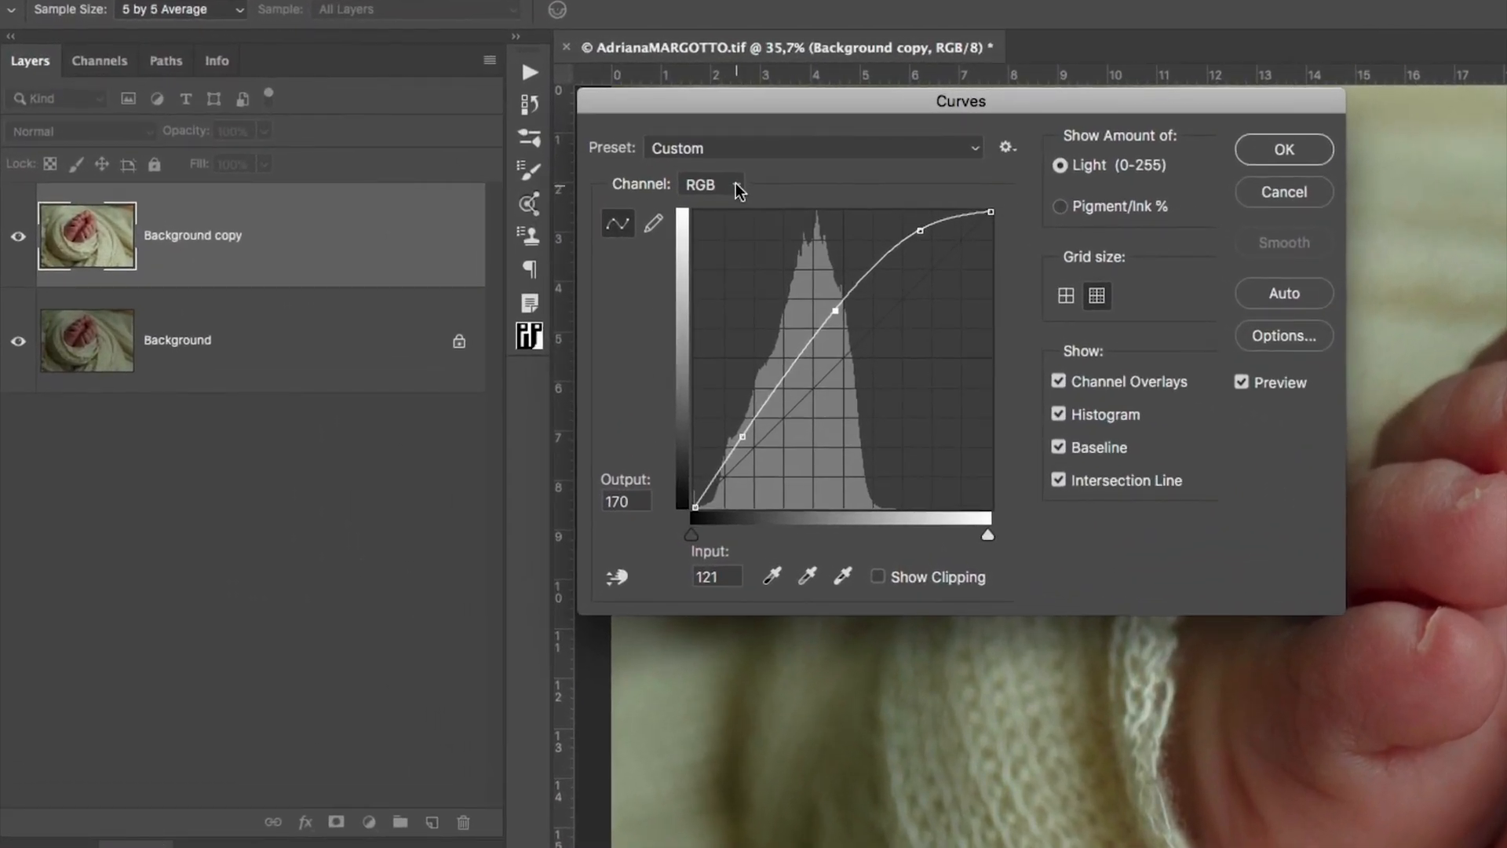
- Switch to the Blue channel and lower its curve midpoint to output 114 at input 129
{"action": "left_click", "coordinate": [738, 190]}
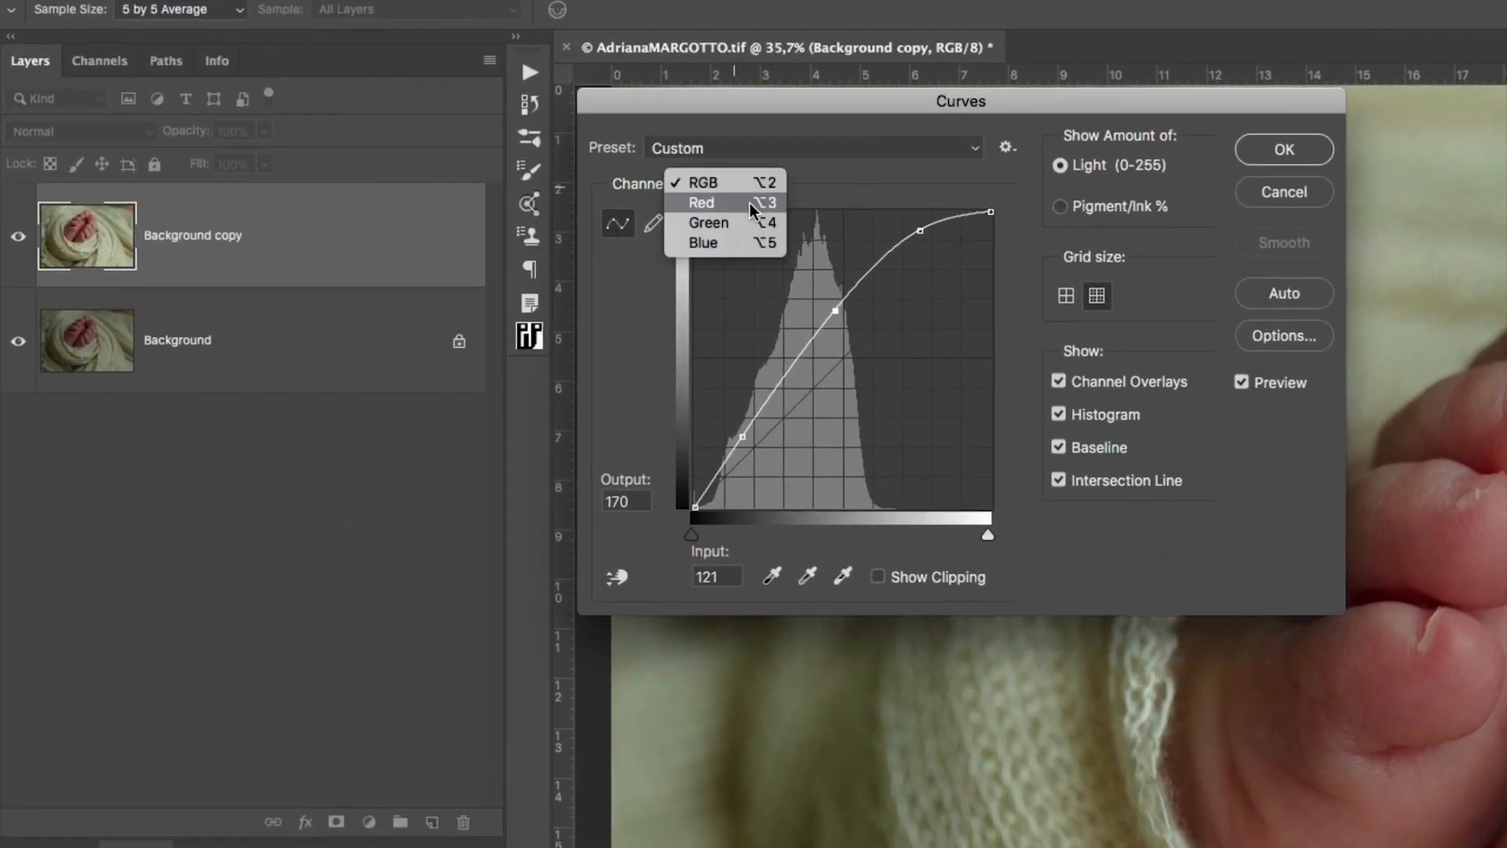
{"action": "left_click", "coordinate": [750, 202]}
{"action": "left_click", "coordinate": [734, 186]}
{"action": "left_click", "coordinate": [742, 224]}
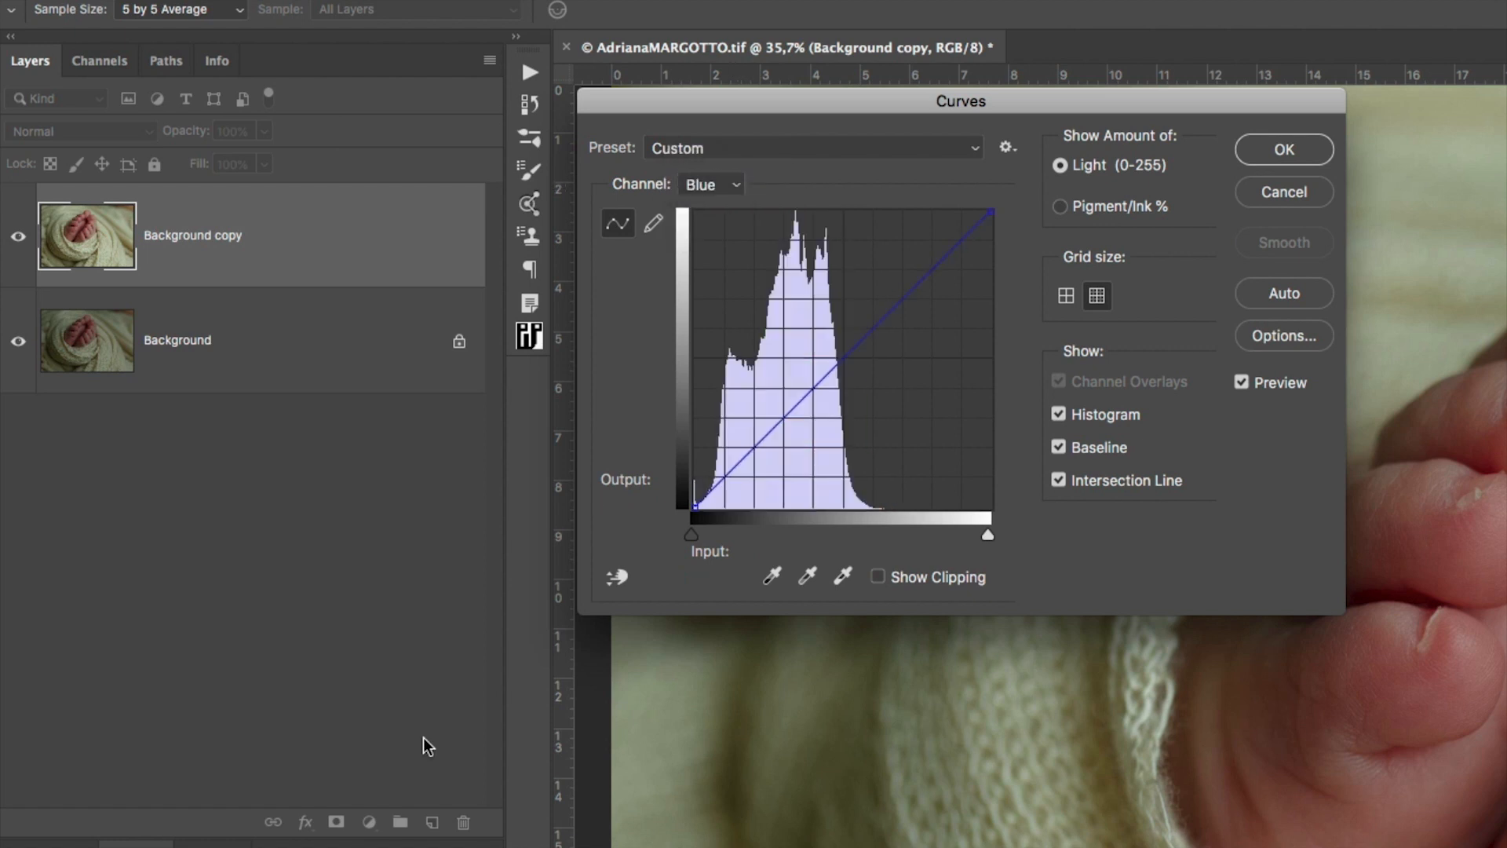
{"action": "left_click", "coordinate": [845, 363]}
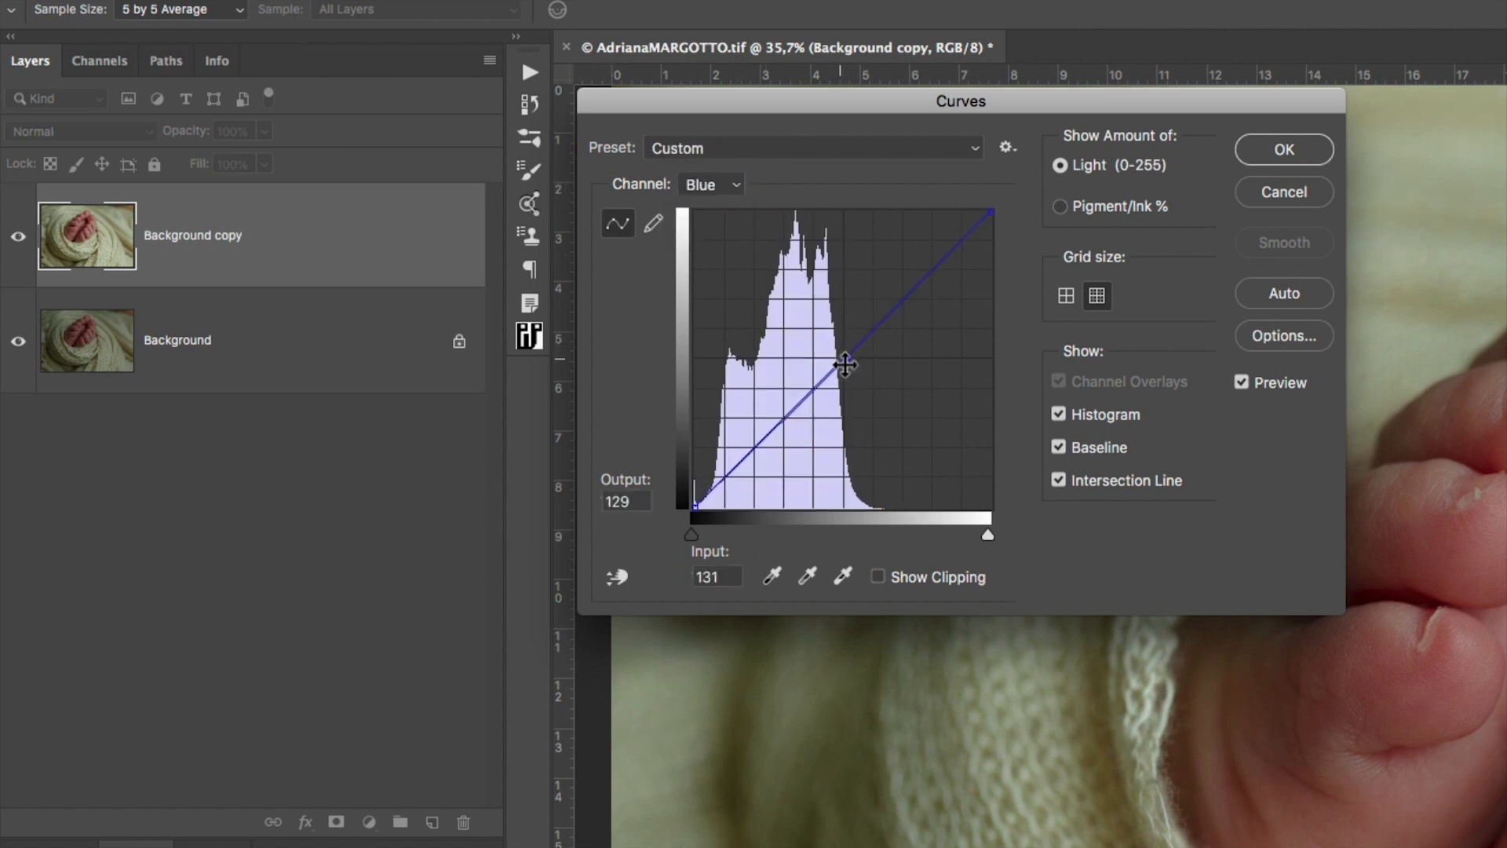
{"action": "left_click_drag", "start_coordinate": [843, 365], "coordinate": [847, 326]}
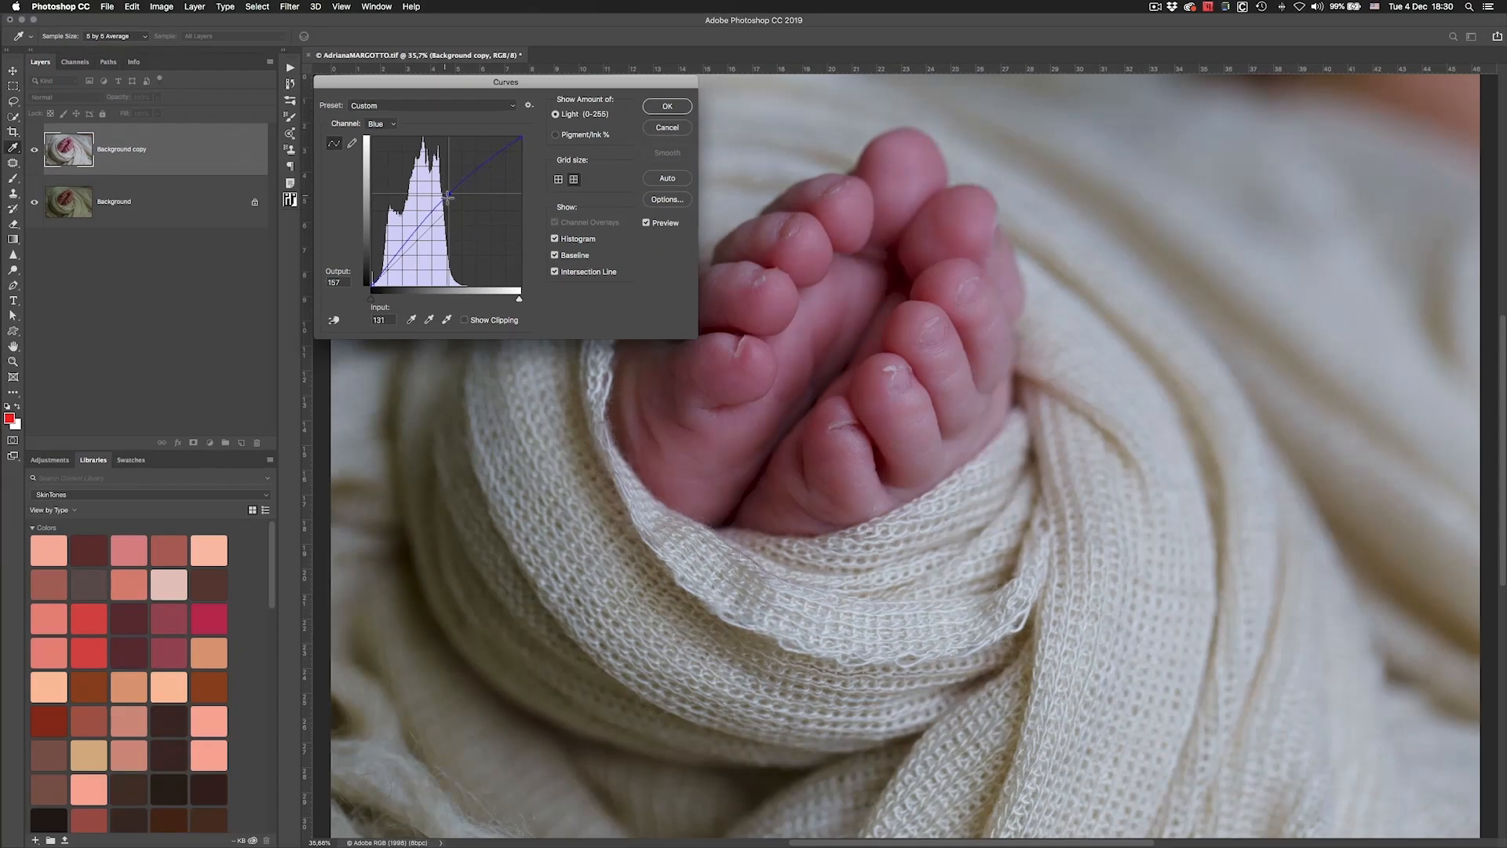
{"action": "left_click_drag", "start_coordinate": [449, 198], "coordinate": [445, 230]}
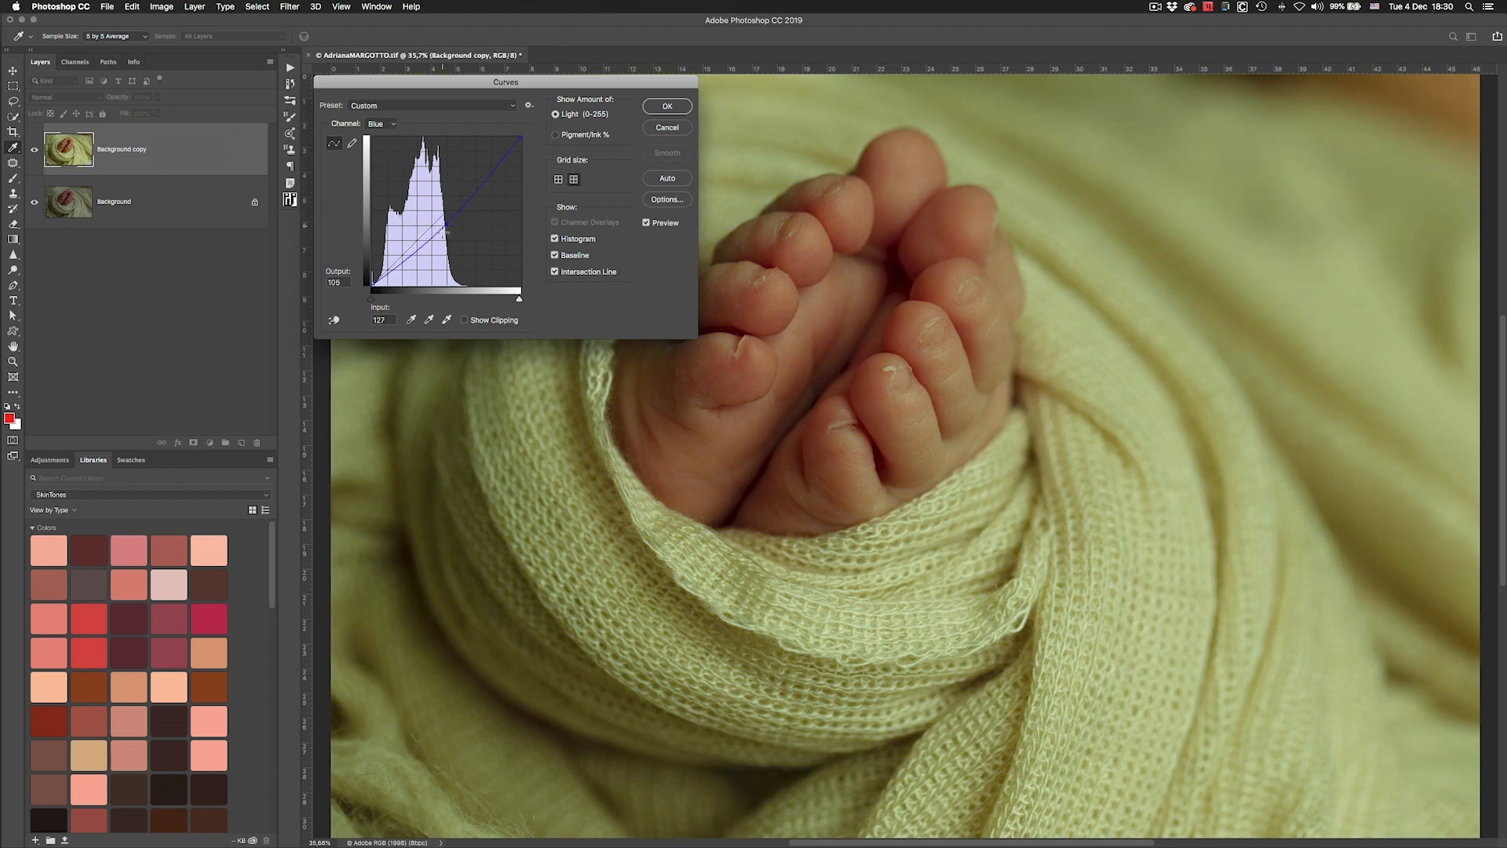
{"action": "left_click_drag", "start_coordinate": [446, 227], "coordinate": [446, 221]}
- Switch to the Green channel and lower its curve midpoint to output 101 at input 129
{"action": "left_click", "coordinate": [387, 127]}
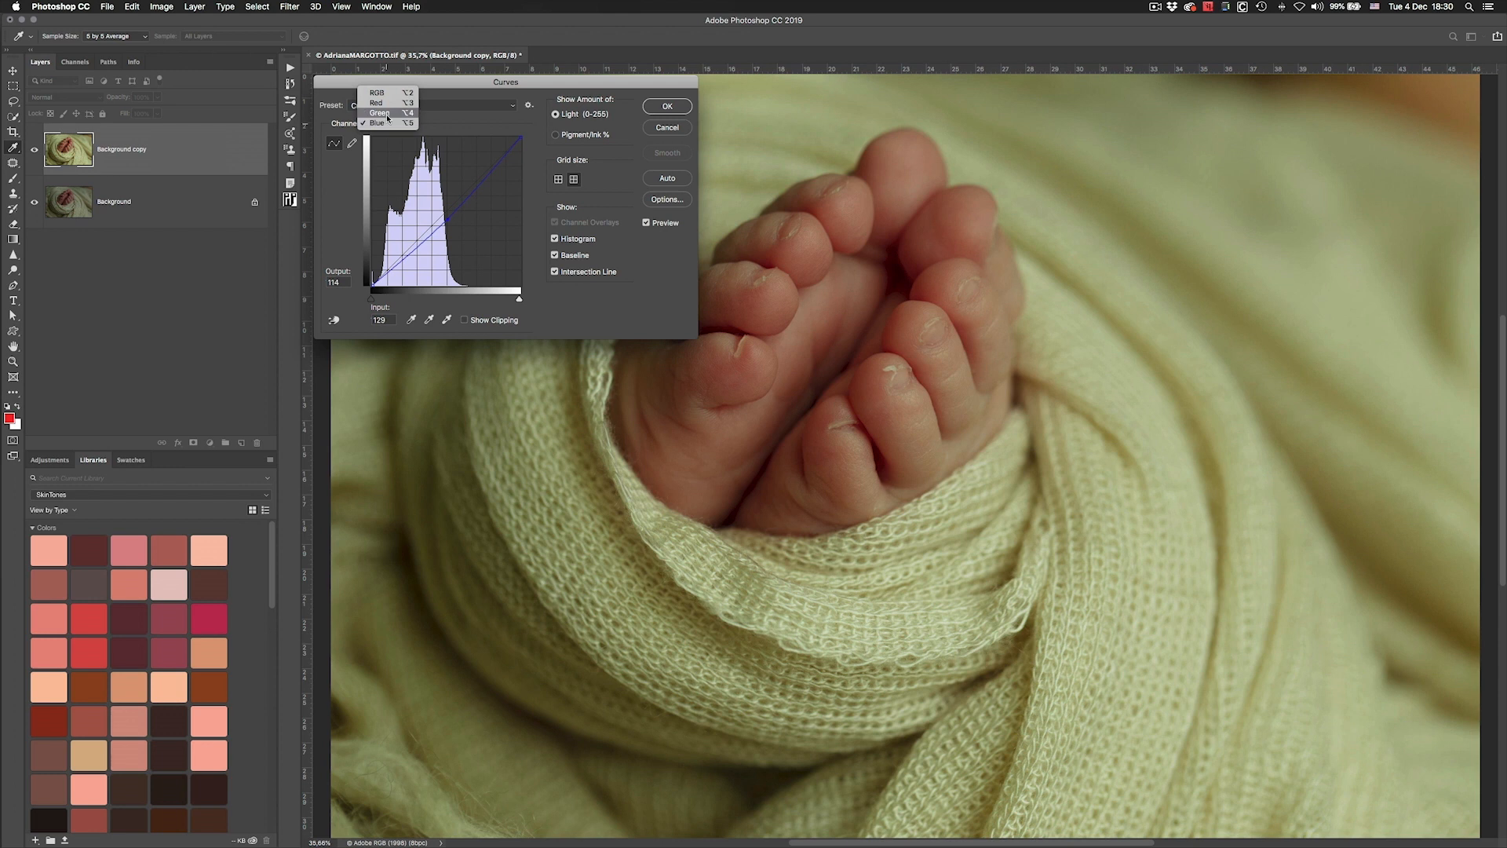
{"action": "left_click", "coordinate": [380, 114]}
{"action": "left_click_drag", "start_coordinate": [450, 214], "coordinate": [448, 228]}
- Switch to the Green channel and raise its curve midpoint to output 129 at input 129
{"action": "left_click", "coordinate": [379, 124]}
{"action": "left_click", "coordinate": [380, 112]}
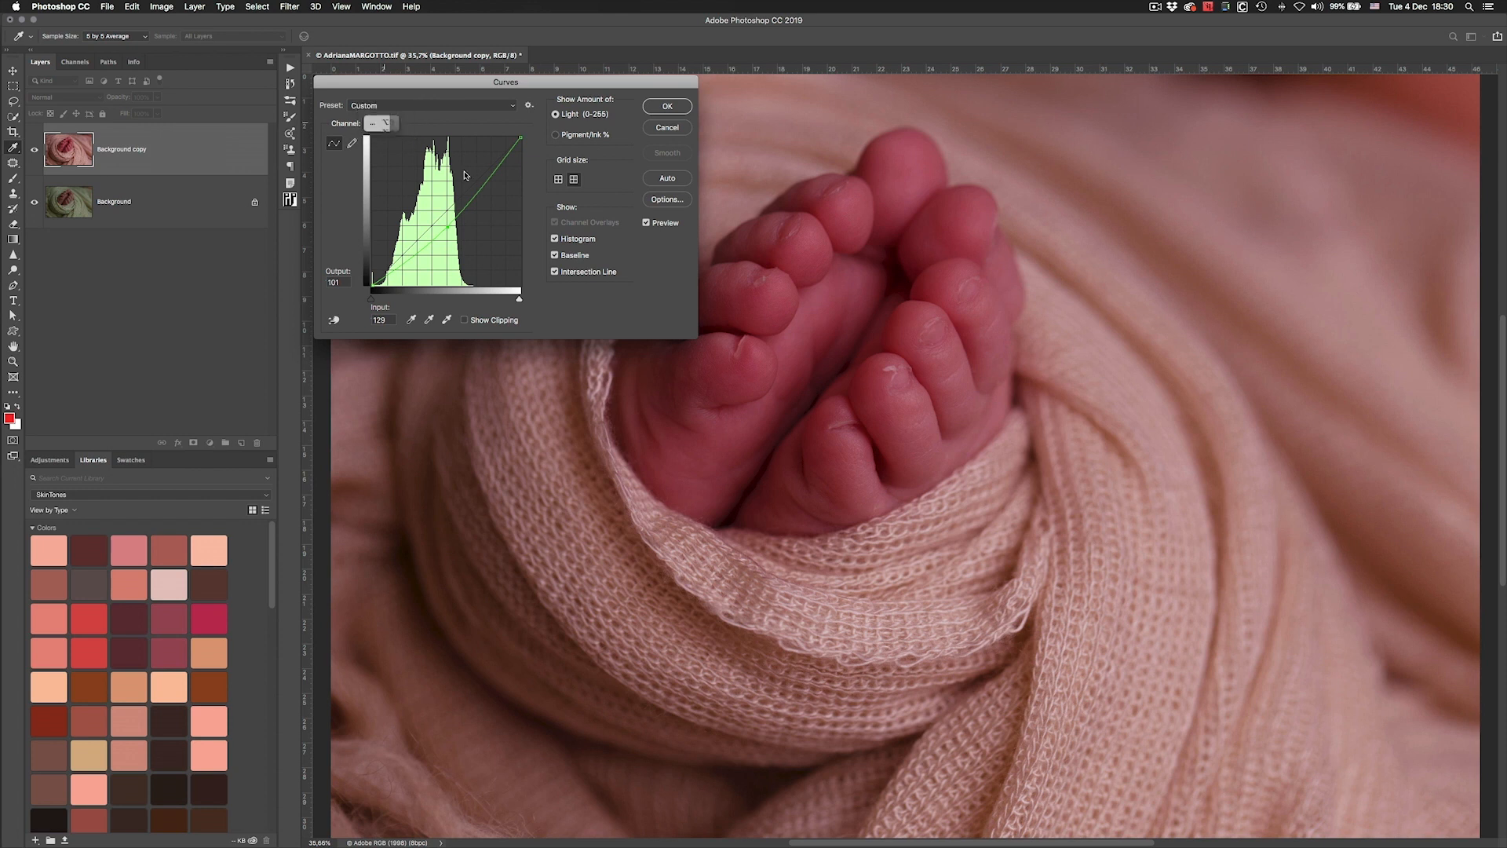
{"action": "mouse_move", "coordinate": [448, 212]}
{"action": "left_mouse_down"}
{"action": "mouse_move", "coordinate": [450, 198]}
{"action": "mouse_move", "coordinate": [449, 228]}
{"action": "mouse_move", "coordinate": [449, 211]}
{"action": "left_mouse_up"}
- Raise the Blue channel's curve midpoint to output 137 at input 130, and compare the photo before and after
{"action": "left_click", "coordinate": [387, 128]}
{"action": "left_click", "coordinate": [386, 151]}
{"action": "left_click_drag", "start_coordinate": [446, 220], "coordinate": [454, 207]}
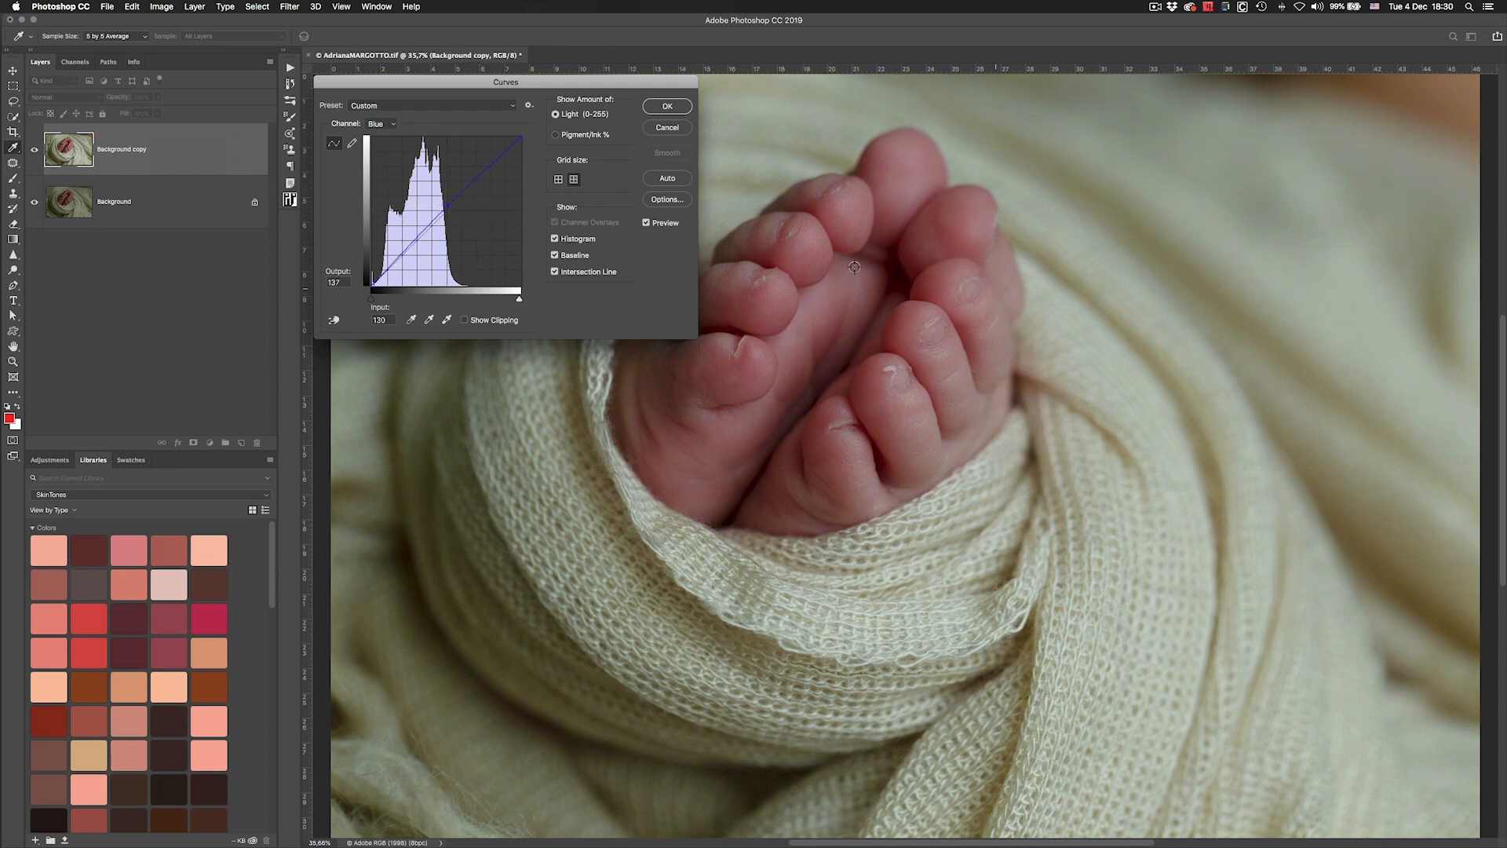
{"action": "left_click", "coordinate": [647, 223]}
{"action": "left_click", "coordinate": [648, 224]}
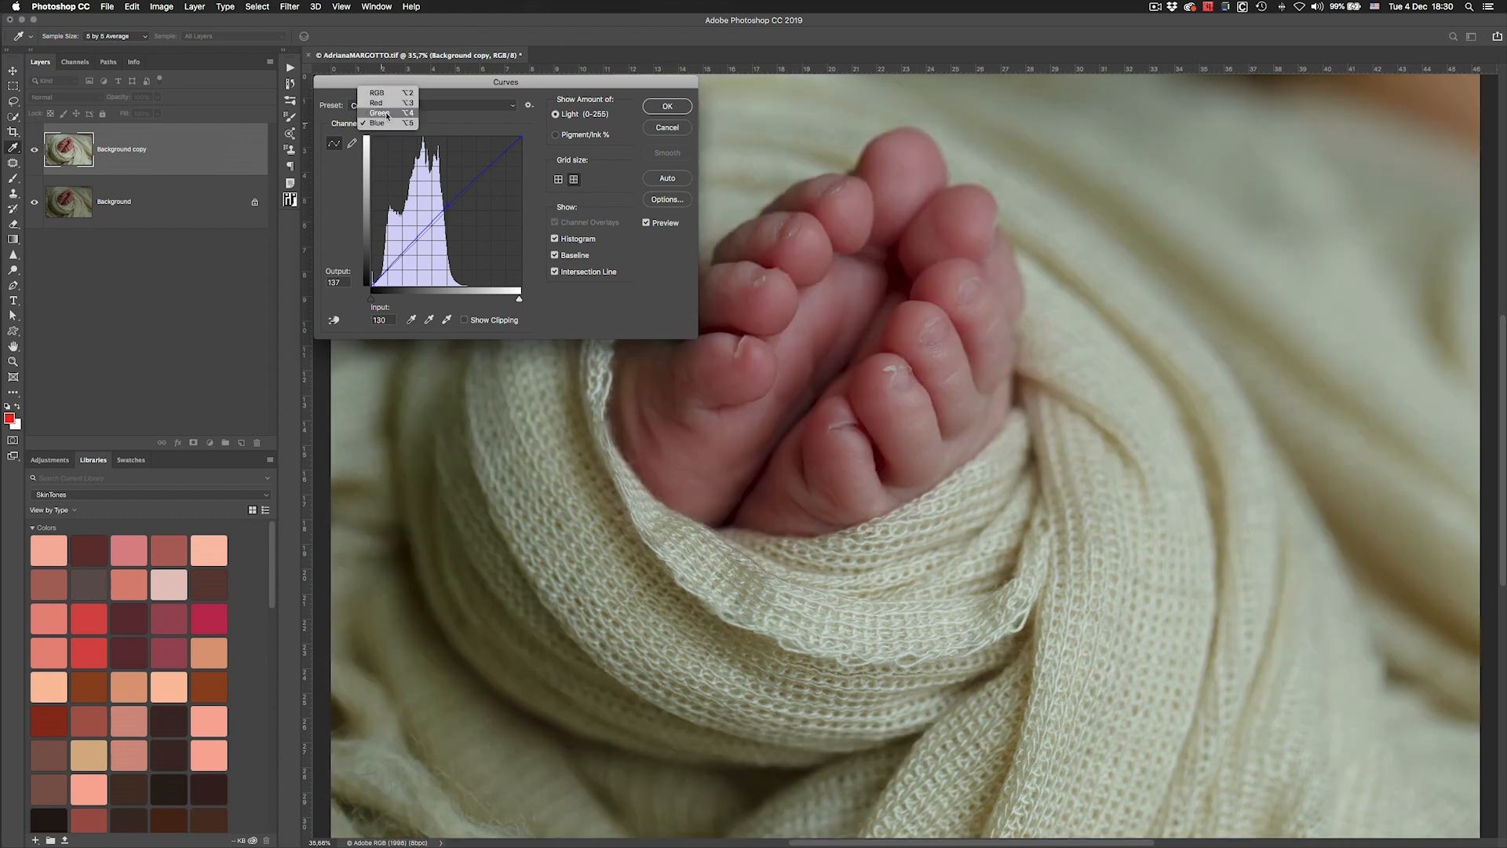
- Lower the Green channel's curve midpoint to output 122 at input 130, and compare the photo with and without the adjustment
{"action": "key", "text": "alt+4"}
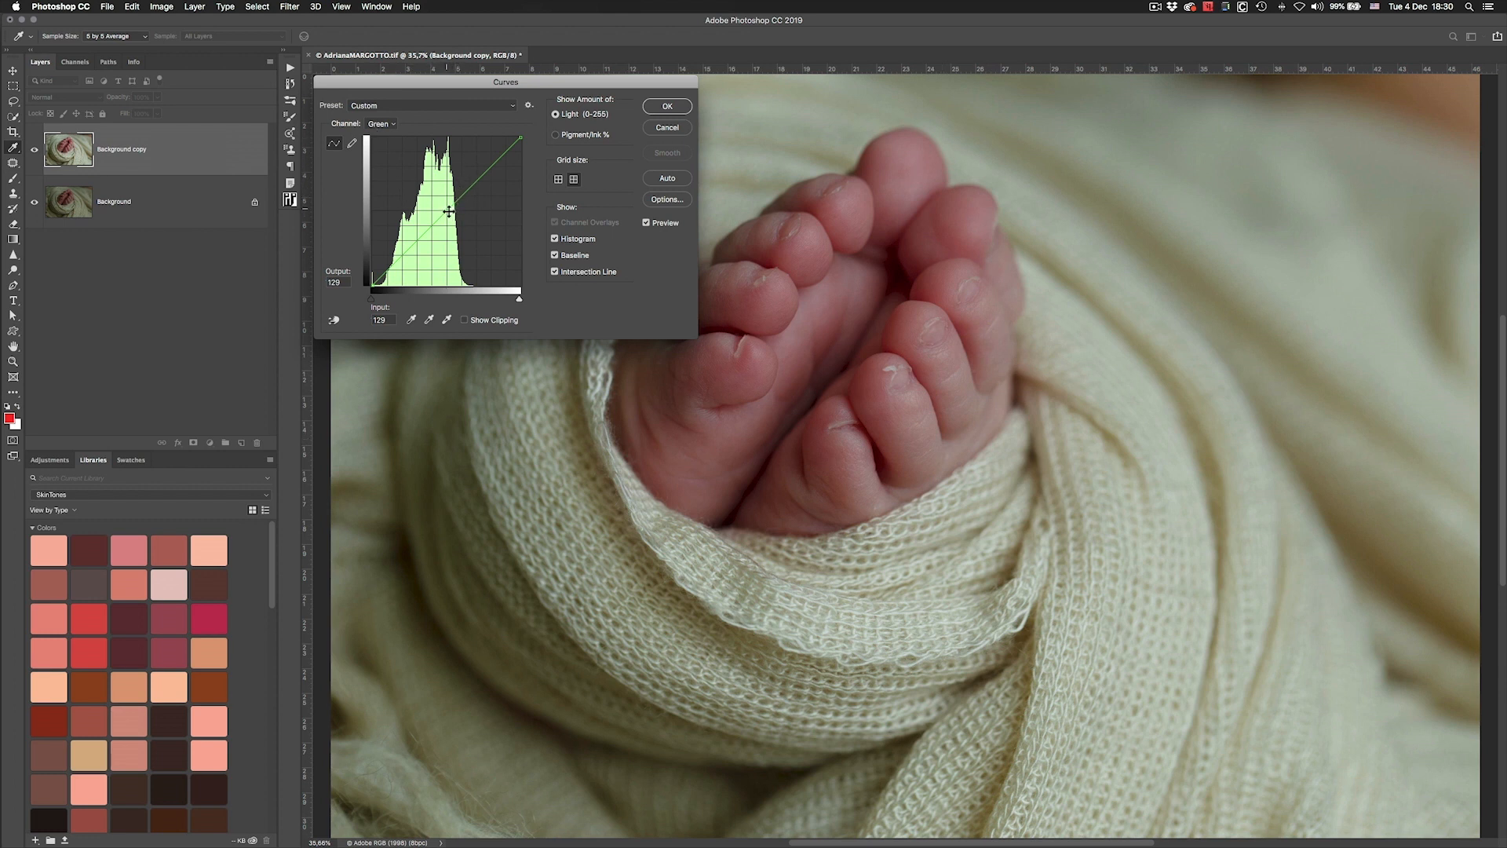
{"action": "left_click_drag", "start_coordinate": [448, 212], "coordinate": [447, 215]}
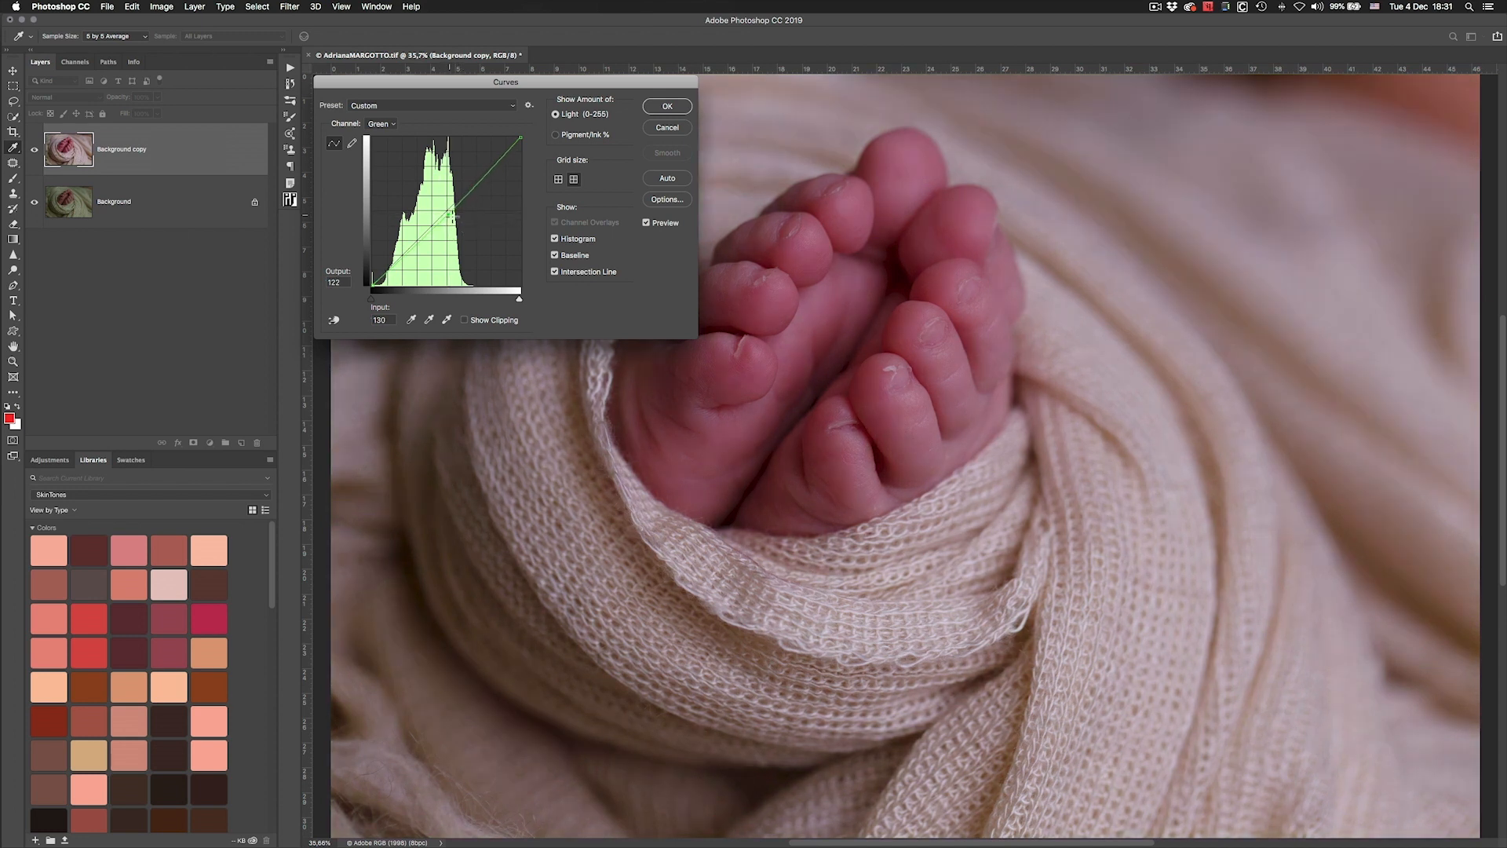
{"action": "left_click", "coordinate": [648, 224]}
{"action": "left_click", "coordinate": [647, 224]}
- Switch to the Red channel and fine-tune its curve midpoint around input 131, output 130
{"action": "left_click", "coordinate": [381, 123]}
{"action": "left_click", "coordinate": [383, 112]}
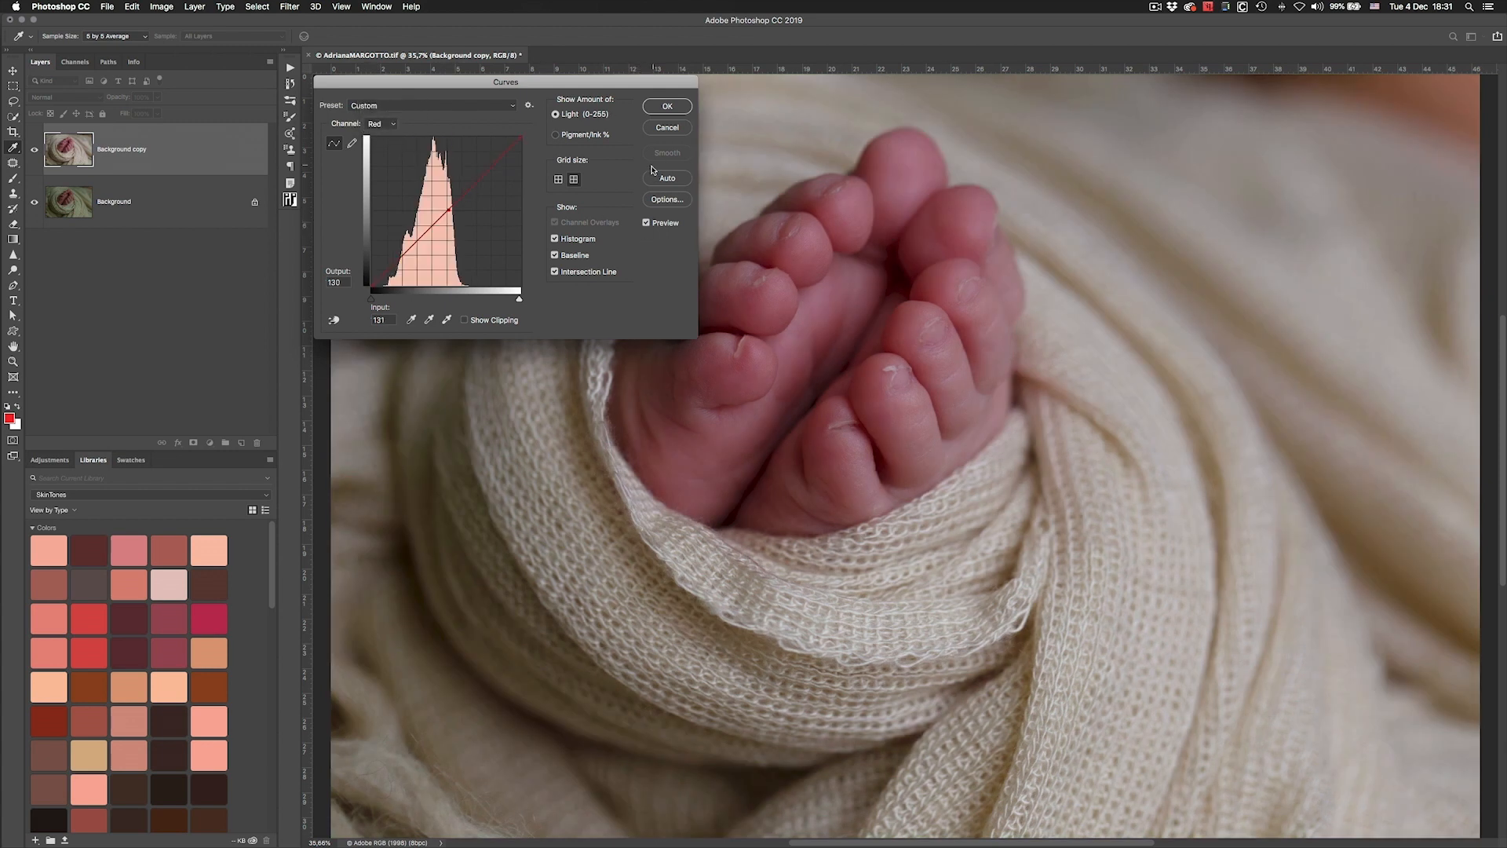
{"action": "left_click_drag", "start_coordinate": [448, 209], "coordinate": [445, 208]}
{"action": "left_click_drag", "start_coordinate": [445, 208], "coordinate": [446, 210]}
- Return to the composite RGB curve, compare the preview with the unadjusted photo, and apply the Curves adjustment
{"action": "left_click", "coordinate": [382, 124]}
{"action": "left_click", "coordinate": [381, 111]}
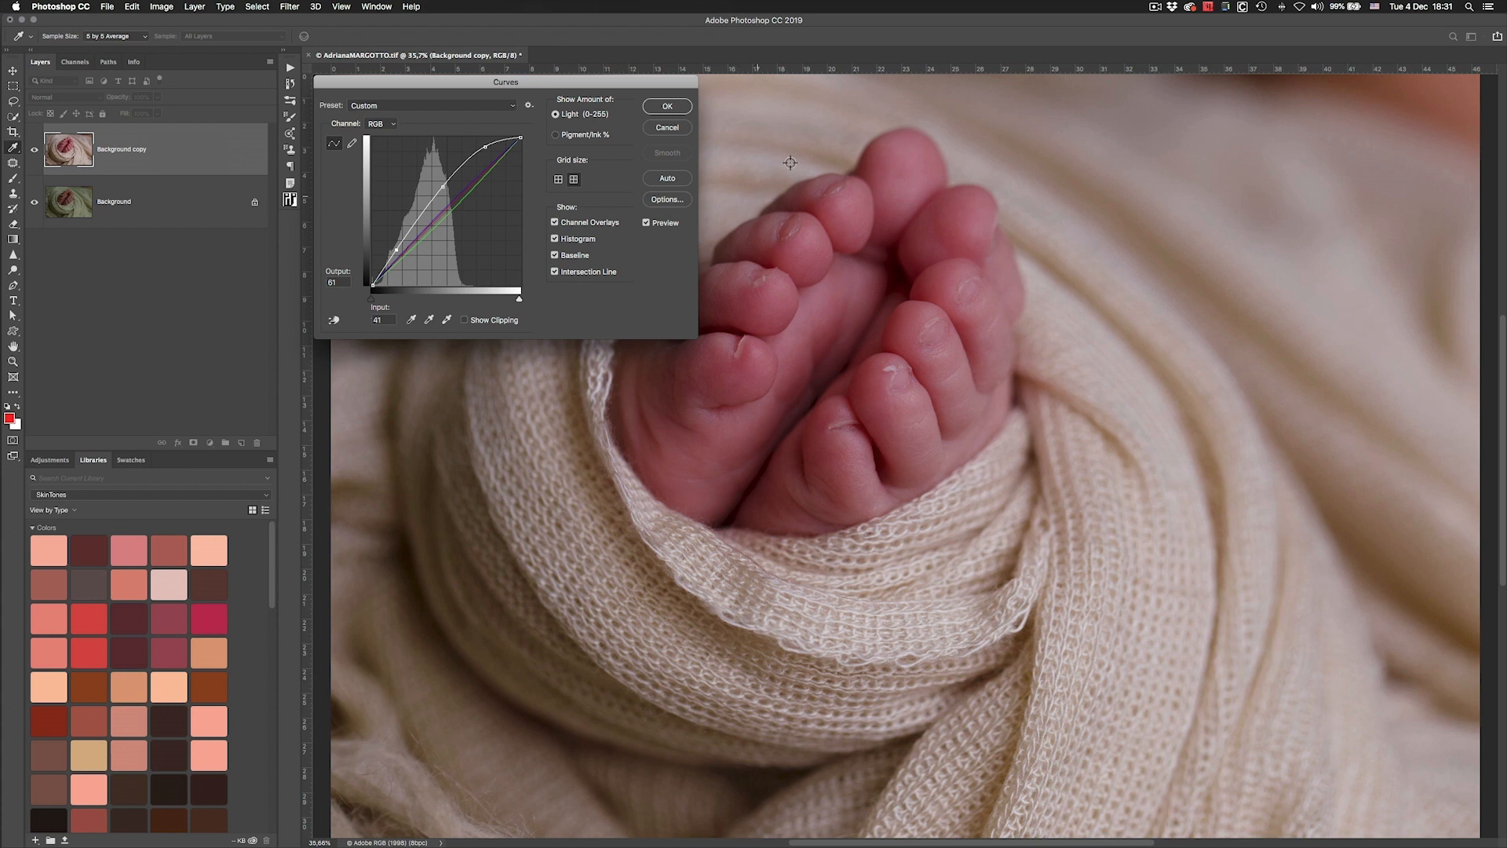
{"action": "left_click", "coordinate": [647, 223]}
{"action": "left_click", "coordinate": [646, 224]}
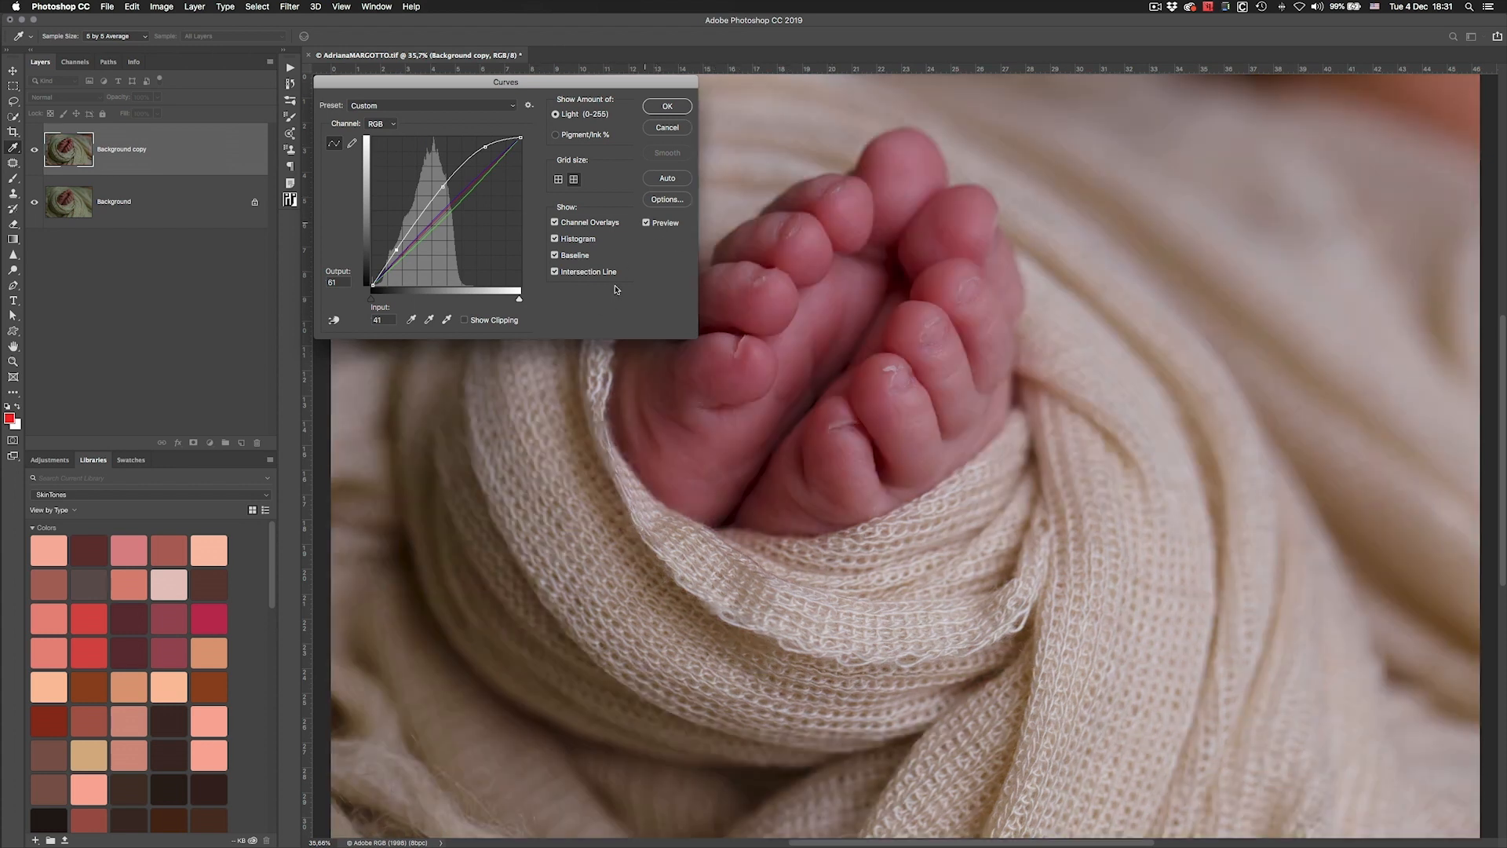
{"action": "left_click", "coordinate": [646, 223]}
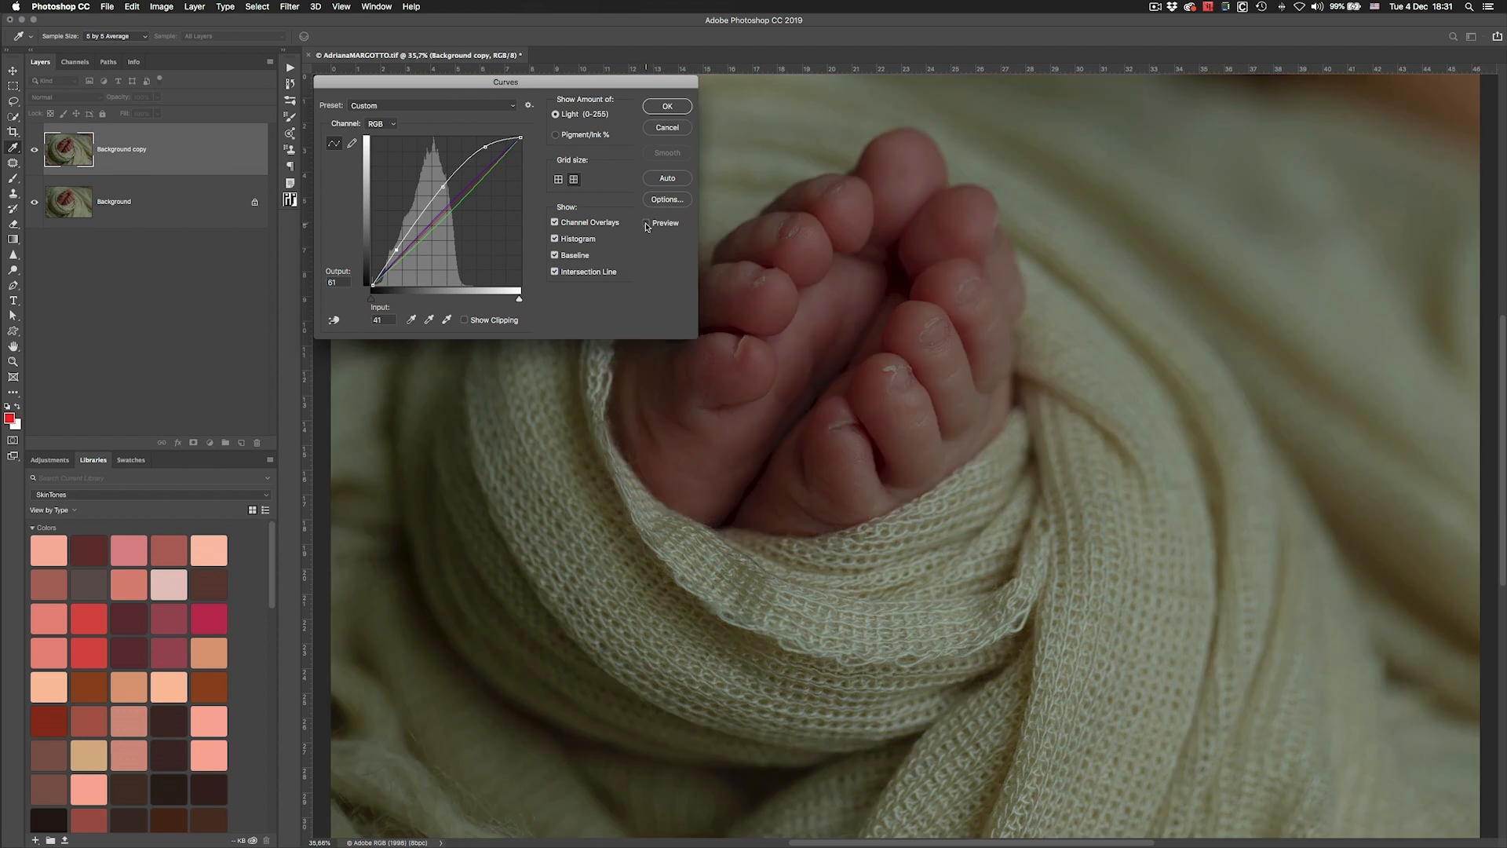
{"action": "left_click", "coordinate": [647, 225]}
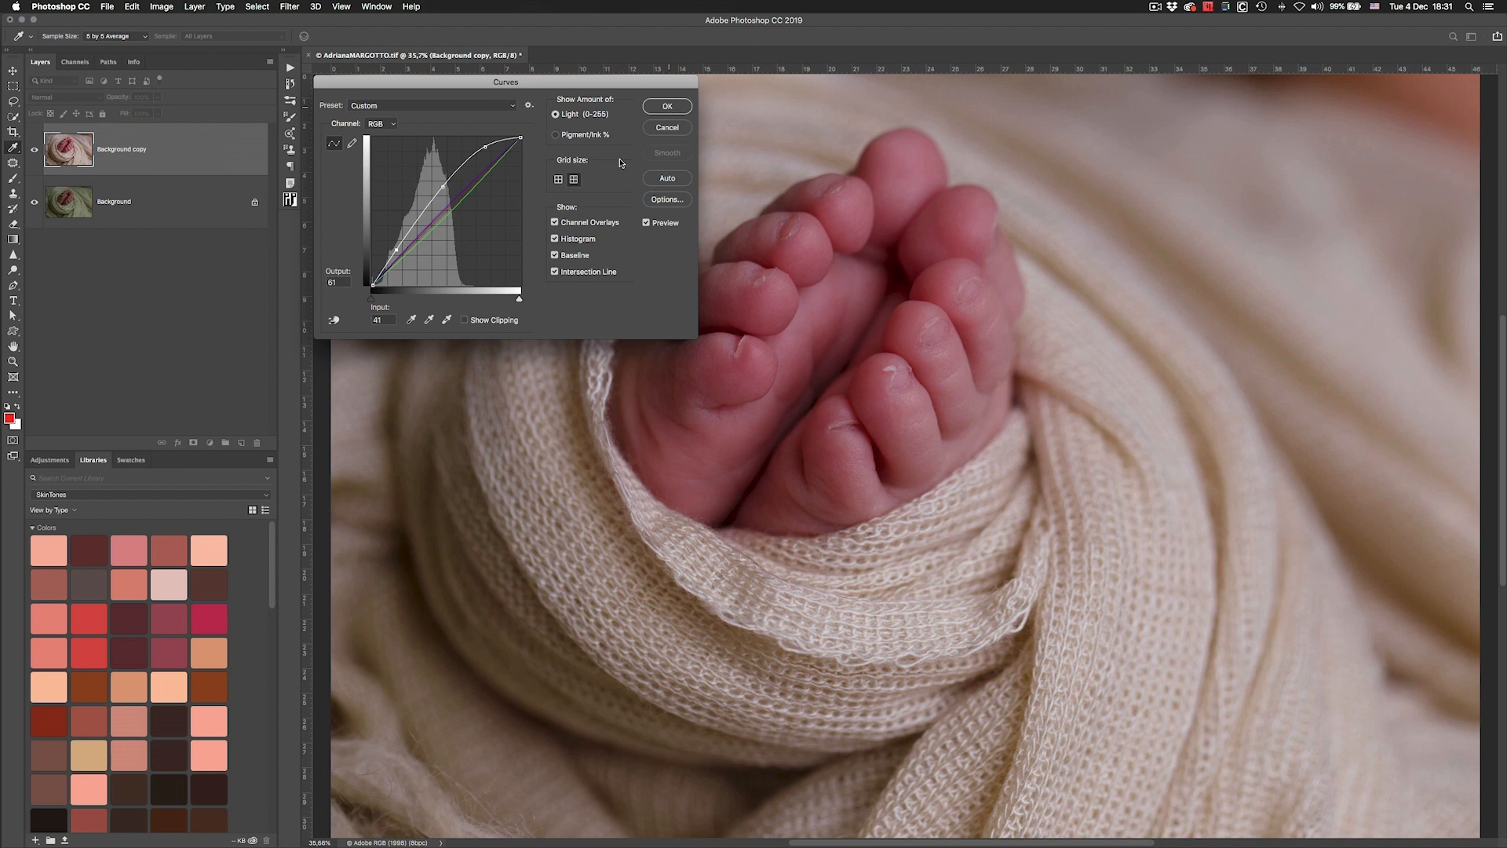
{"action": "key", "text": "Return"}
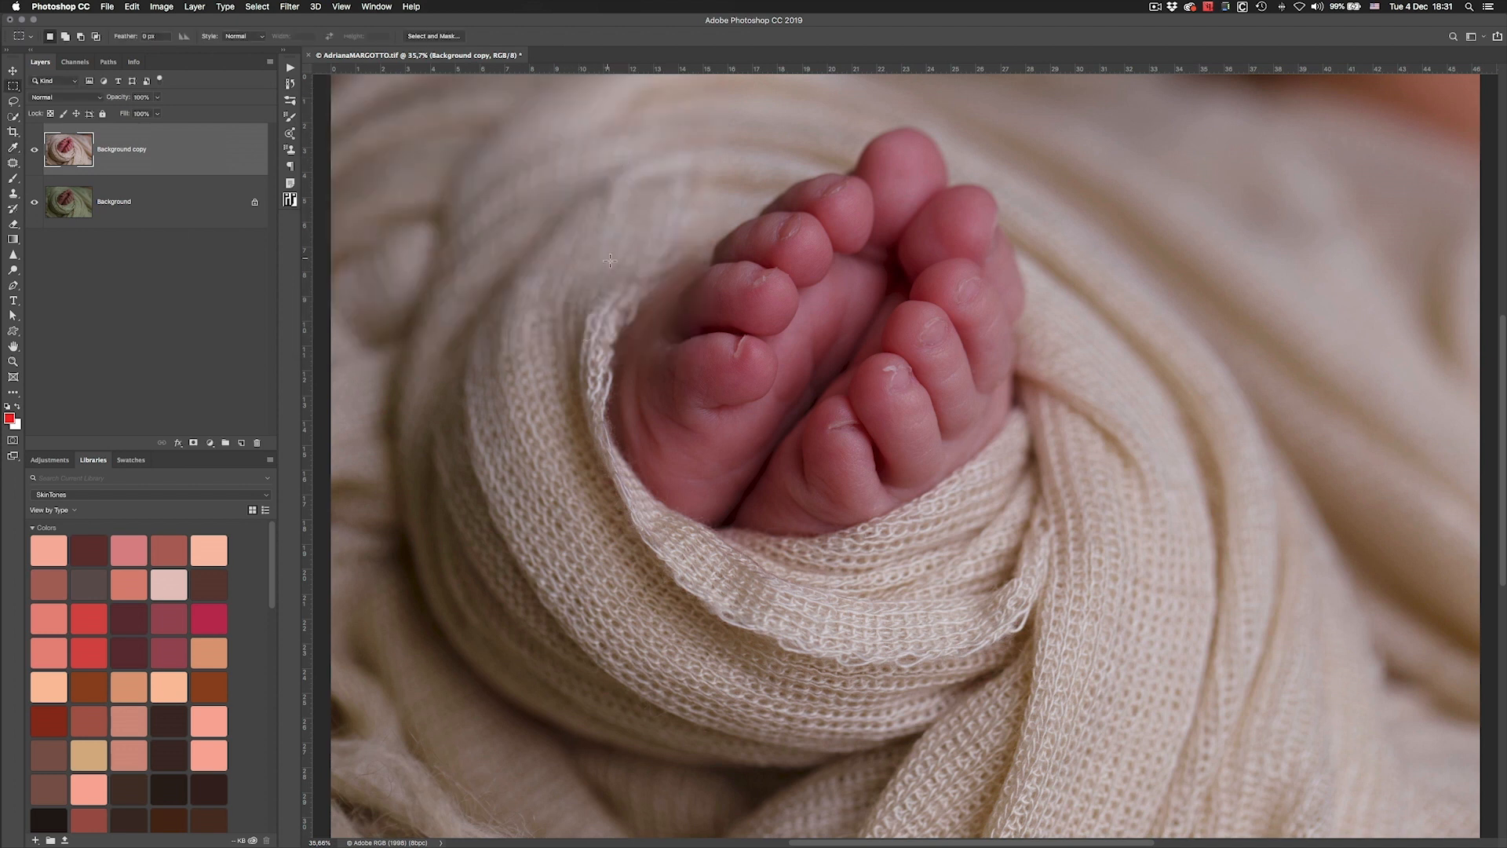
- Apply another Curves adjustment with the RGB white point at input 230, output 255, and compare the Background copy with the original layer
{"action": "key", "text": "super+m"}
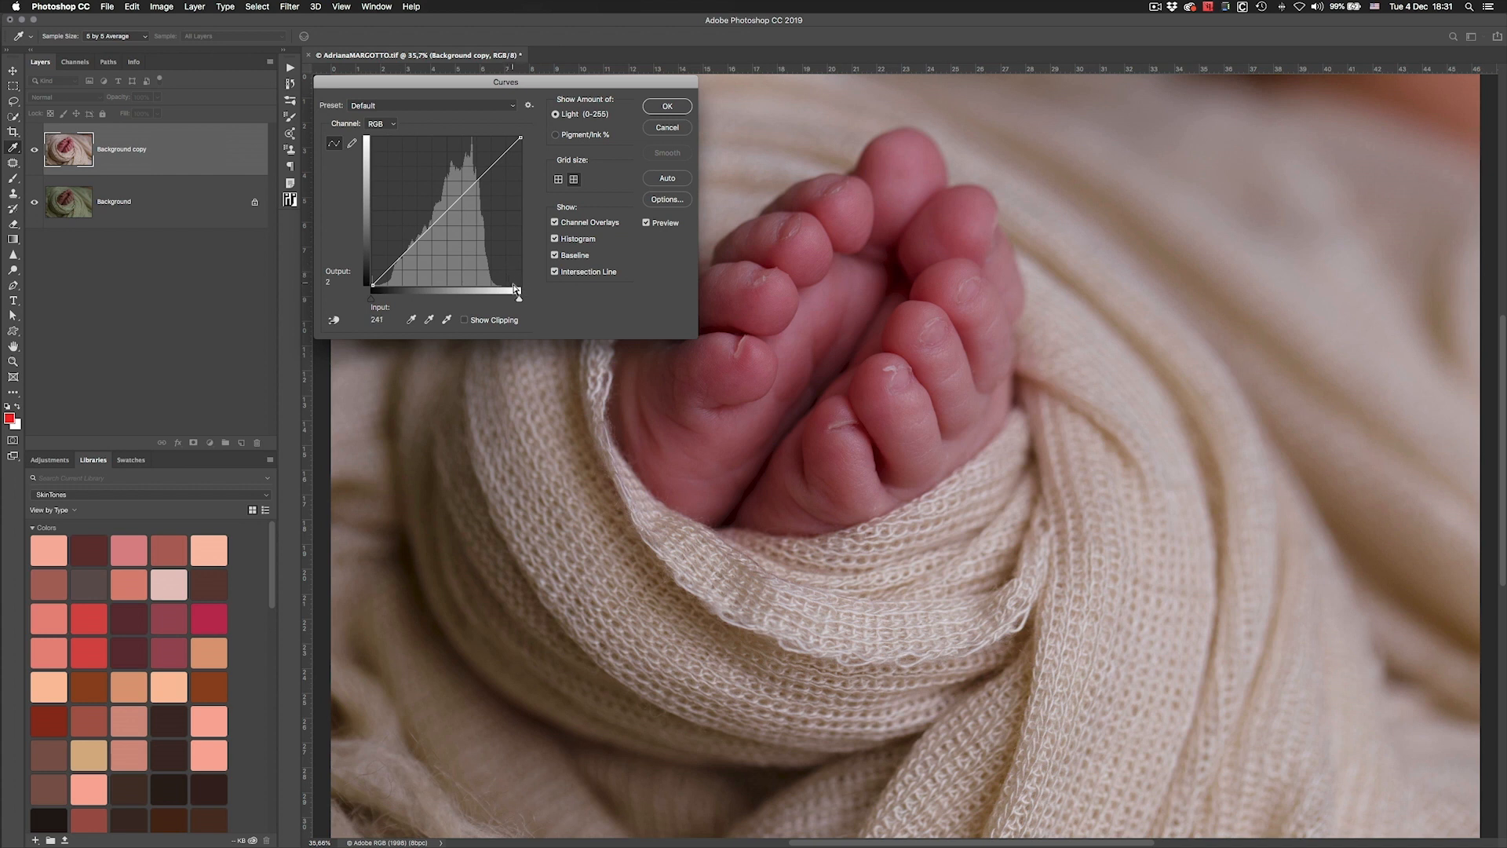
{"action": "left_click_drag", "start_coordinate": [521, 139], "coordinate": [506, 133]}
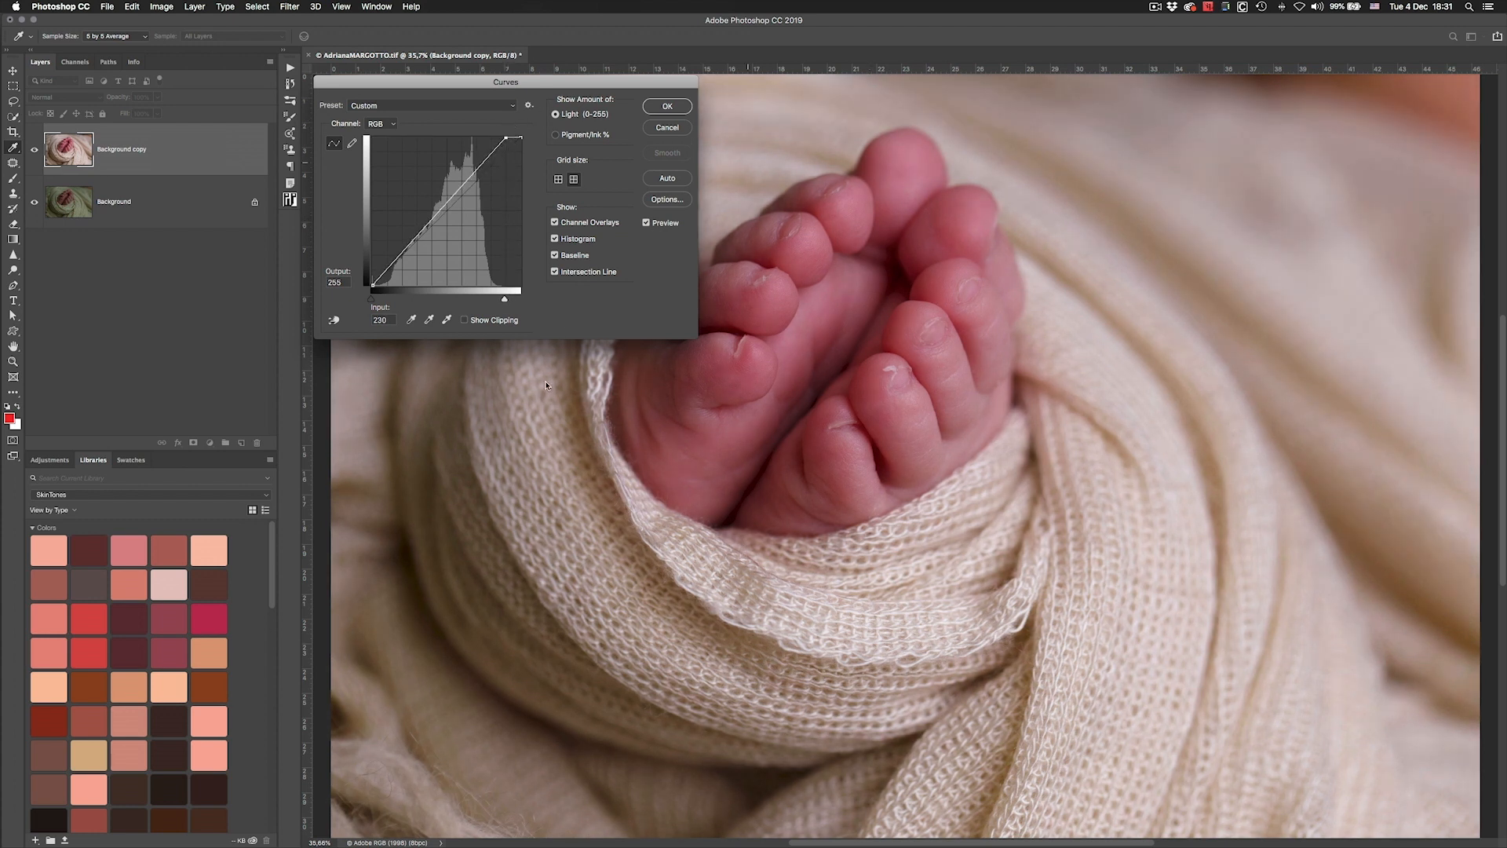
{"action": "left_click", "coordinate": [664, 112]}
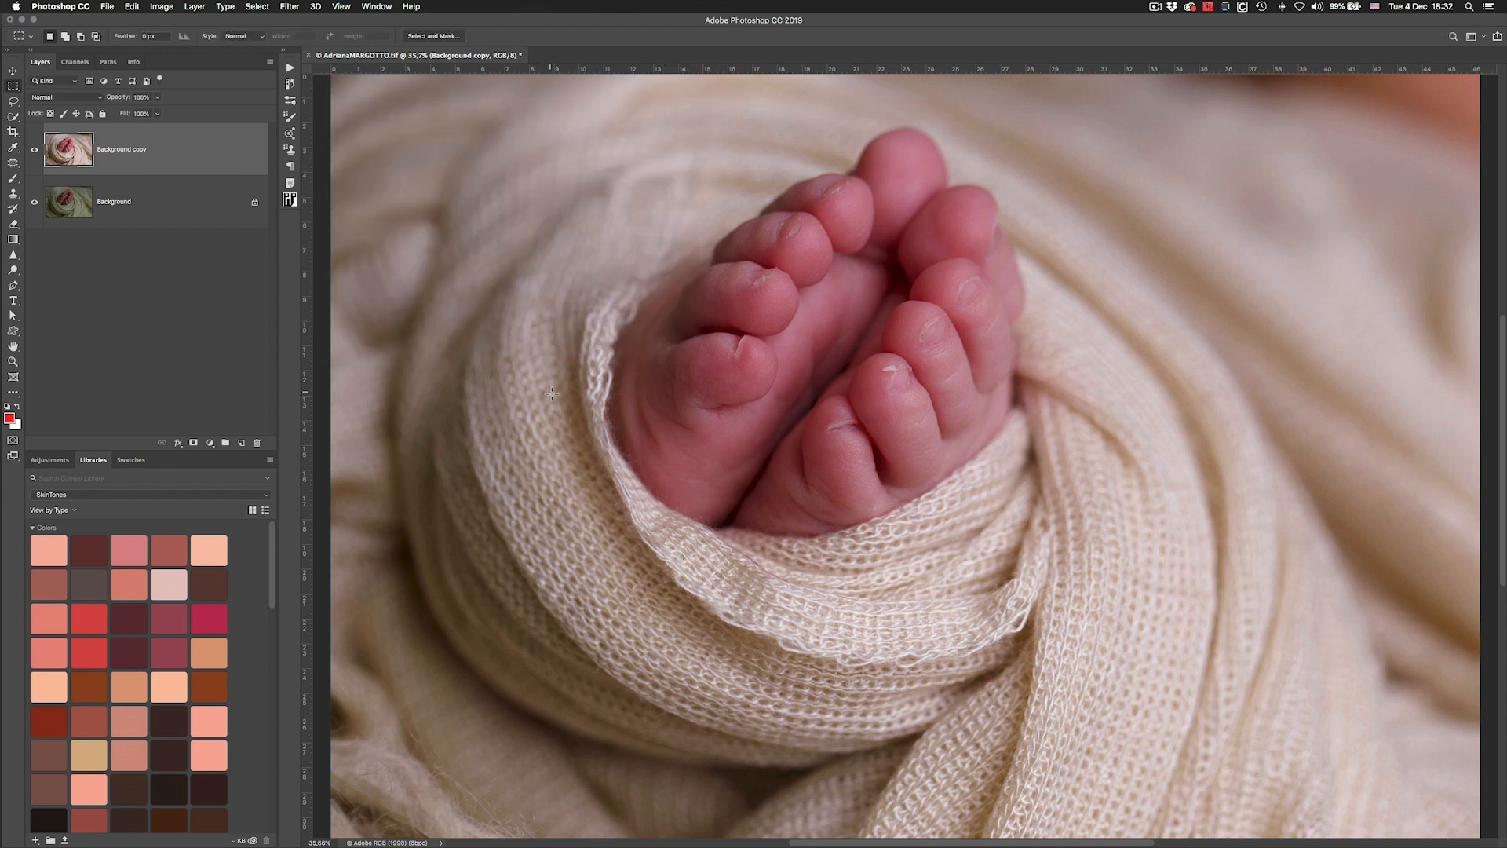
{"action": "left_click", "coordinate": [36, 152]}
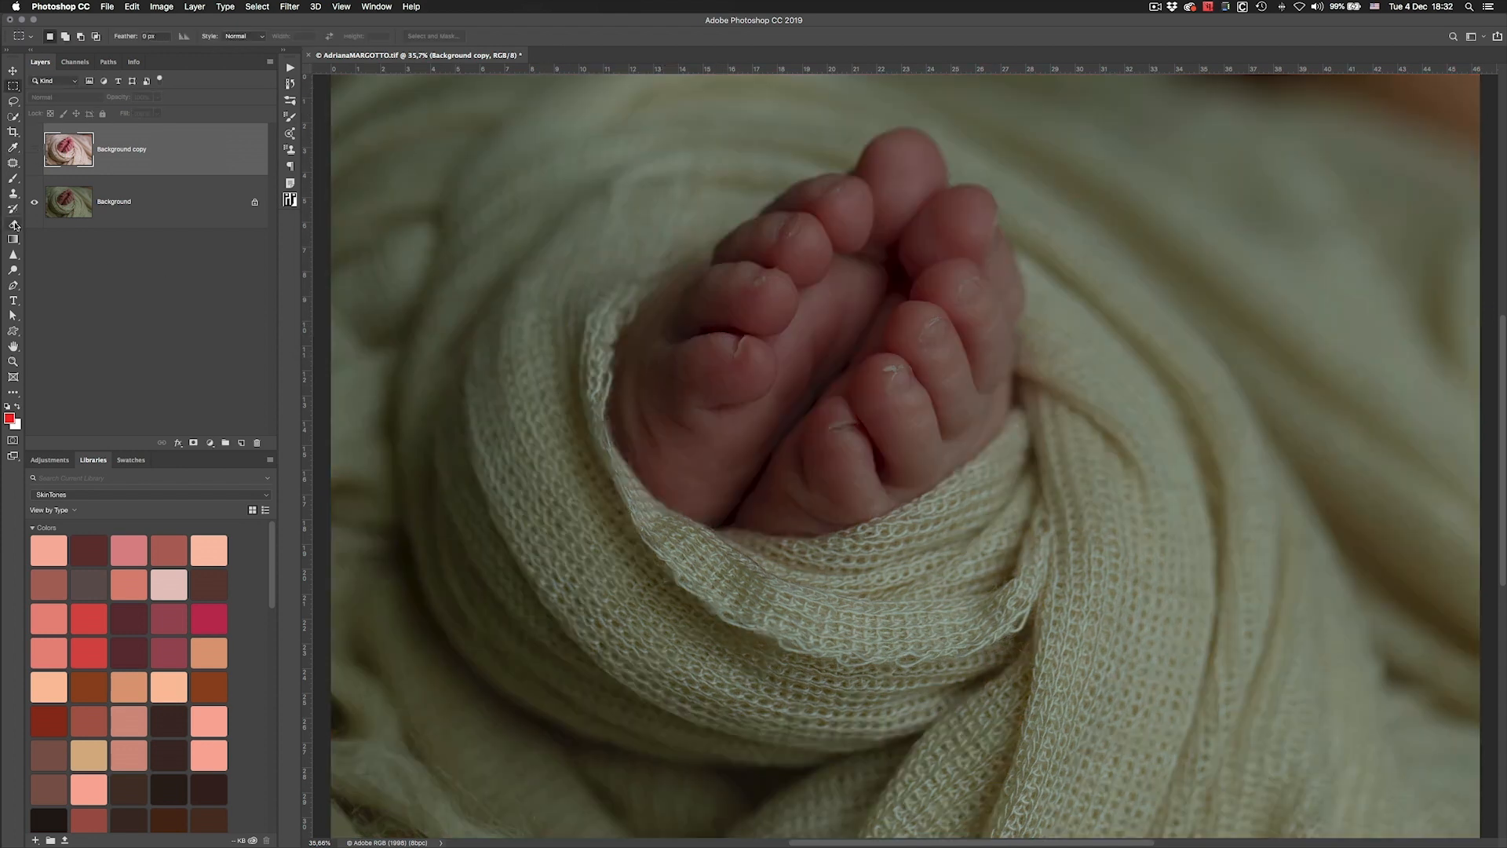
{"action": "left_click", "coordinate": [36, 152]}
{"action": "left_click", "coordinate": [35, 152]}
{"action": "left_click", "coordinate": [35, 152]}
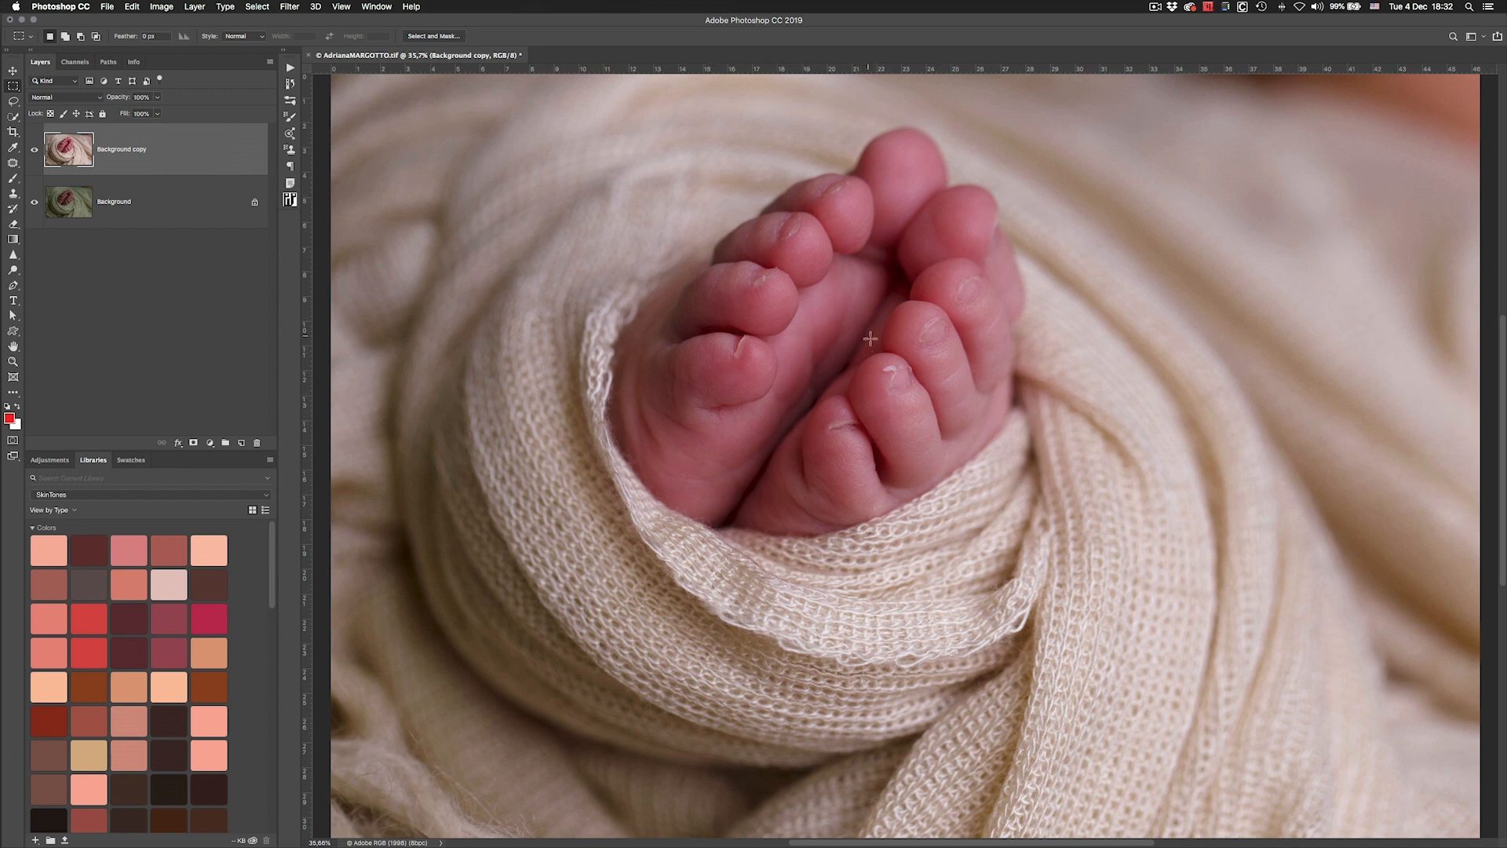
- Apply a further Curves adjustment raising the Green midpoint to output 136 at input 126, and compare the Background copy with the original
{"action": "key", "text": "super+m"}
{"action": "left_click", "coordinate": [381, 124]}
{"action": "left_click", "coordinate": [388, 148]}
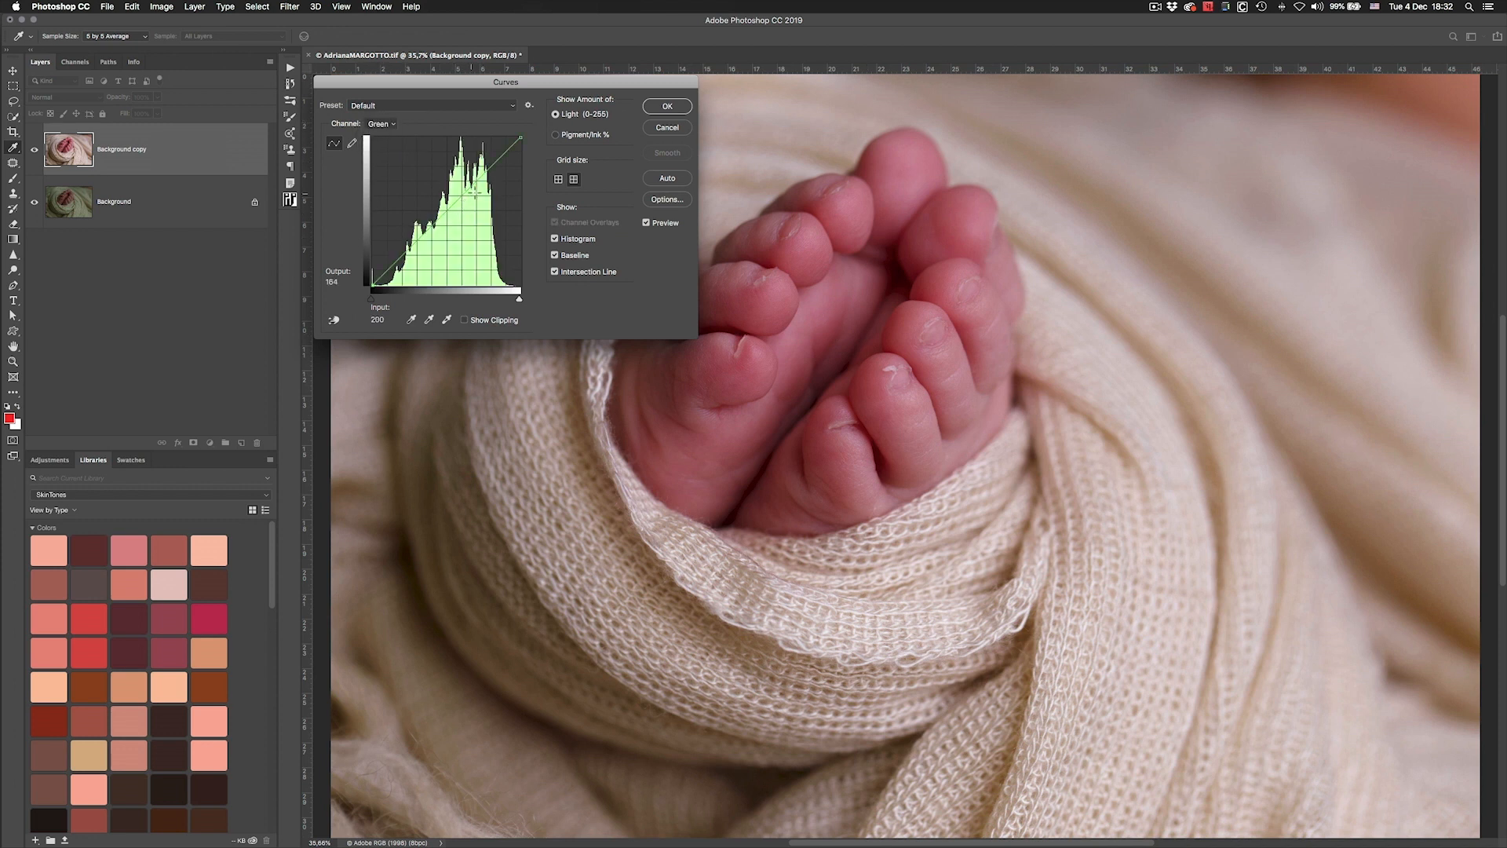
{"action": "left_click", "coordinate": [447, 211]}
{"action": "left_click_drag", "start_coordinate": [447, 210], "coordinate": [447, 207]}
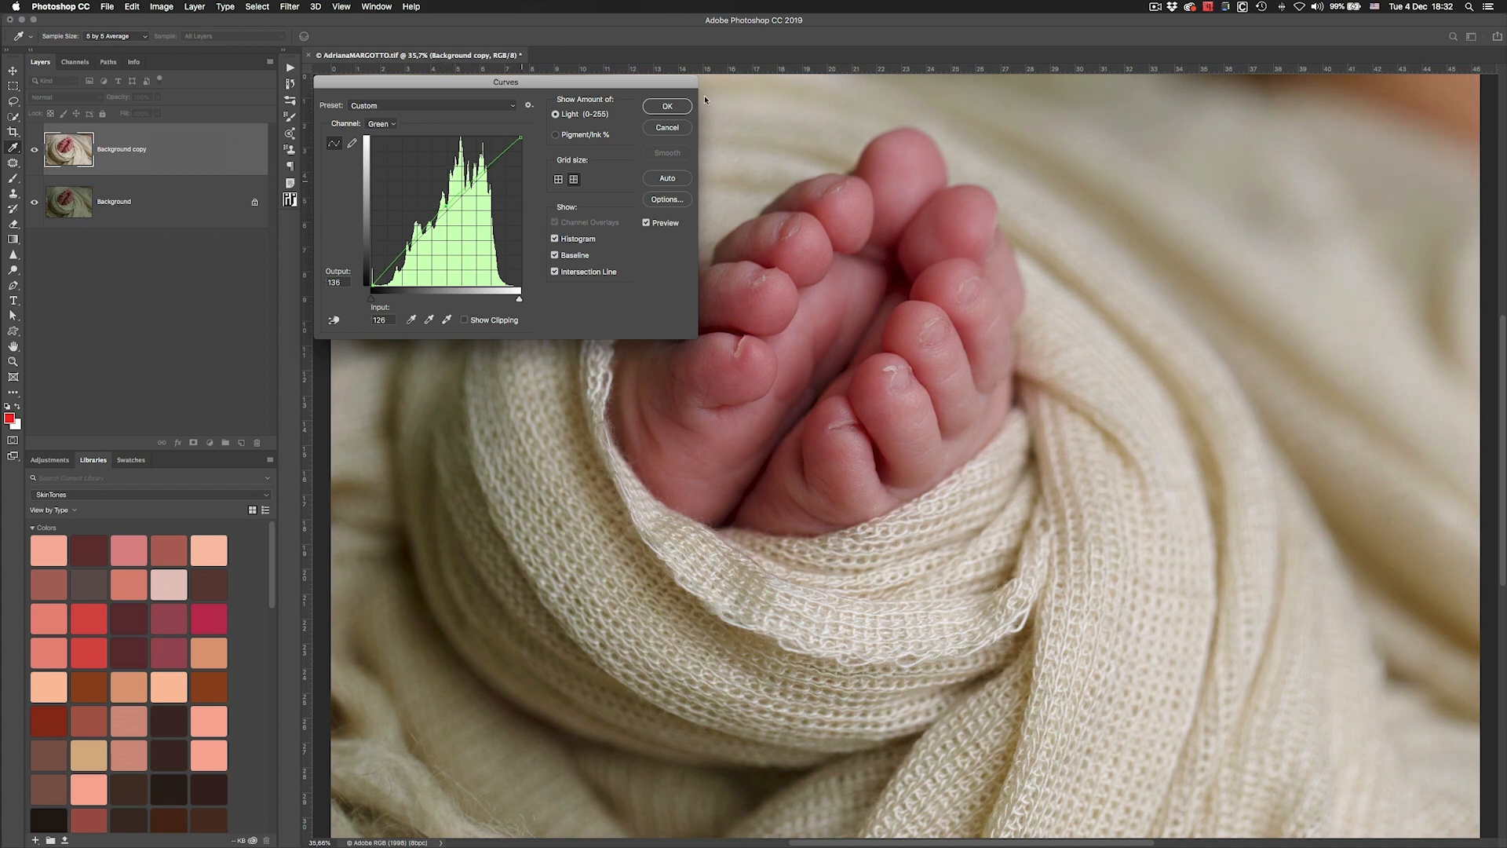
{"action": "left_click", "coordinate": [666, 110]}
{"action": "left_click", "coordinate": [34, 150]}
{"action": "left_click", "coordinate": [34, 150]}
{"action": "left_click", "coordinate": [35, 152]}
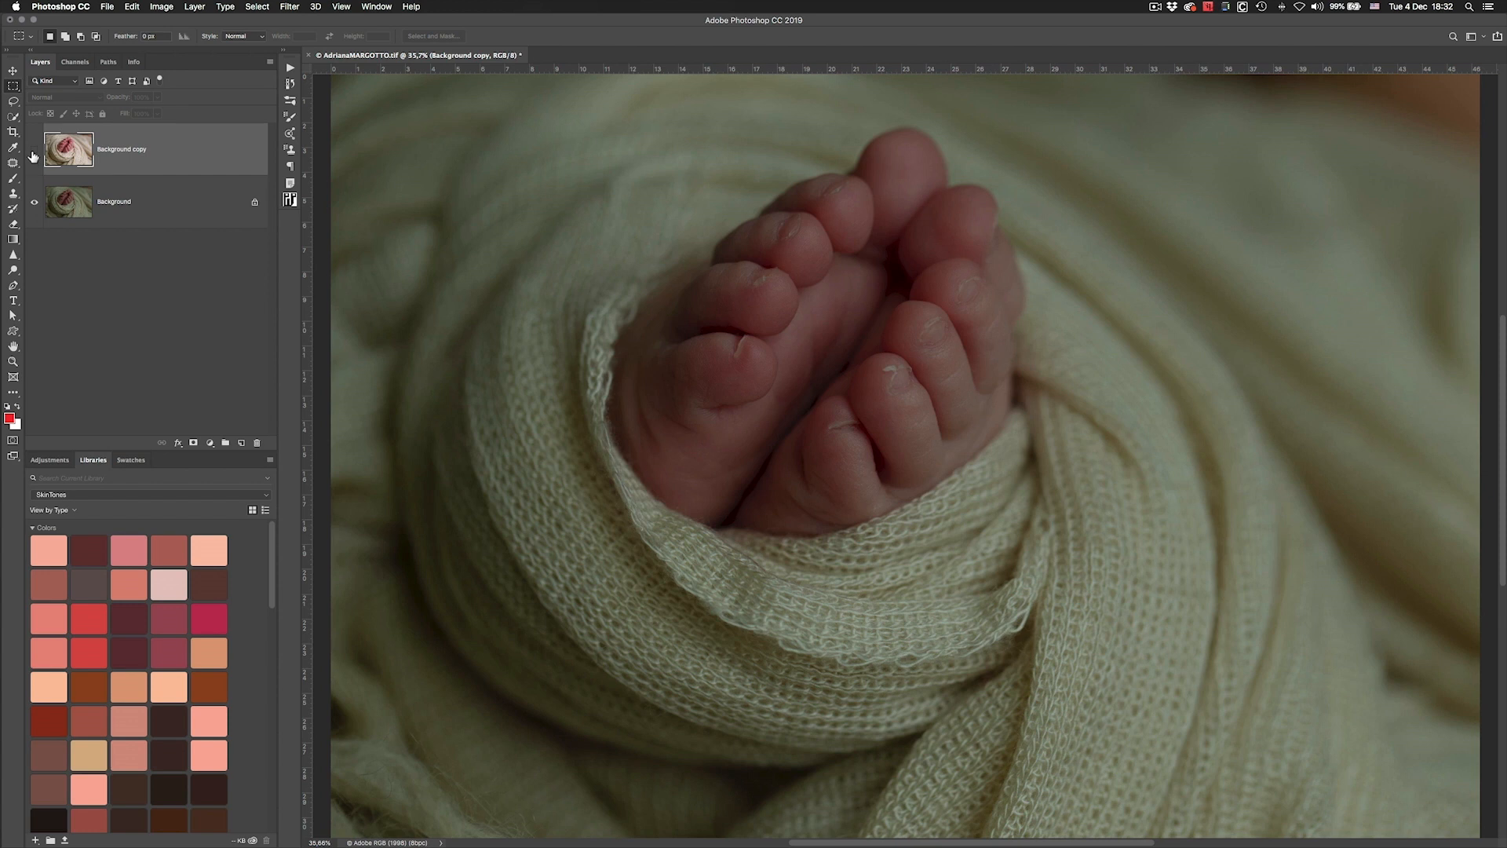
{"action": "left_click", "coordinate": [34, 151]}
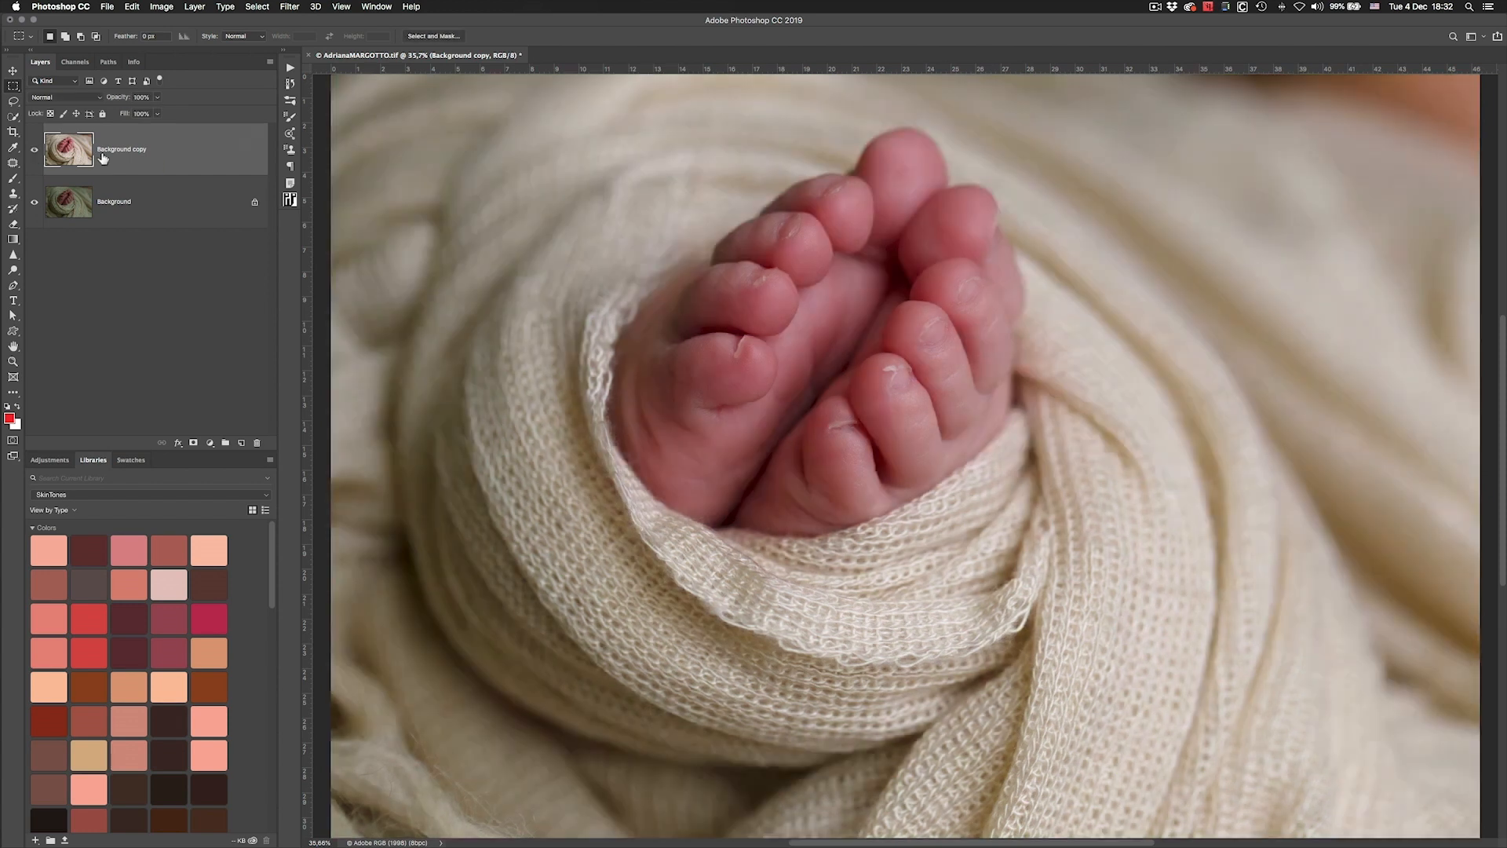